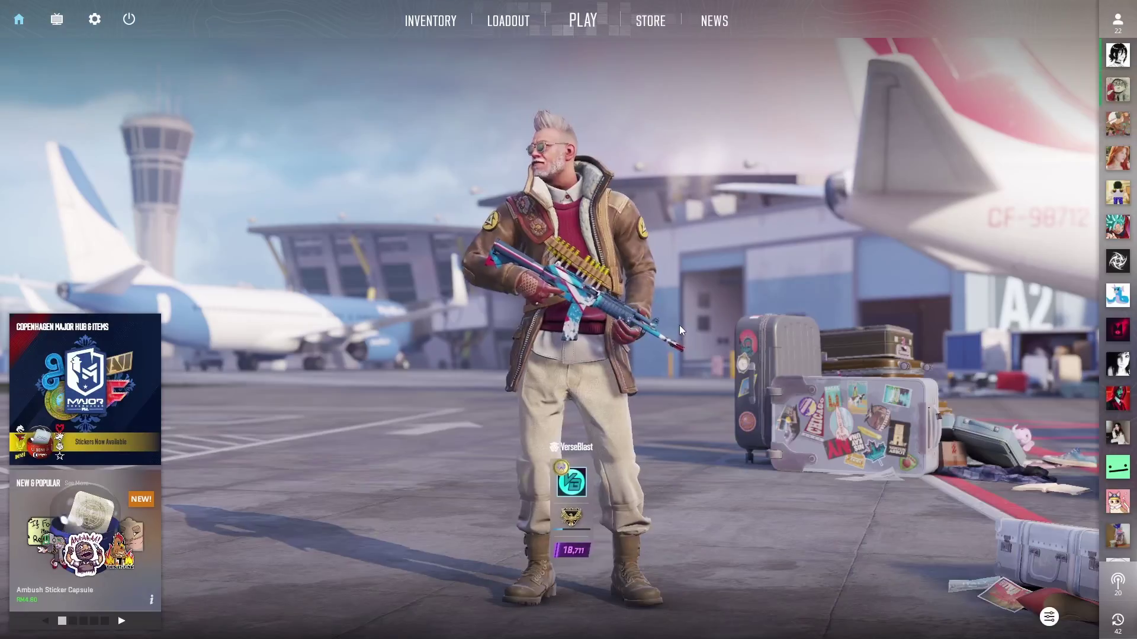
Step: Open the 28 Mar Anubis match from the Watch list and download its demo
{"action": "left_click", "coordinate": [57, 22]}
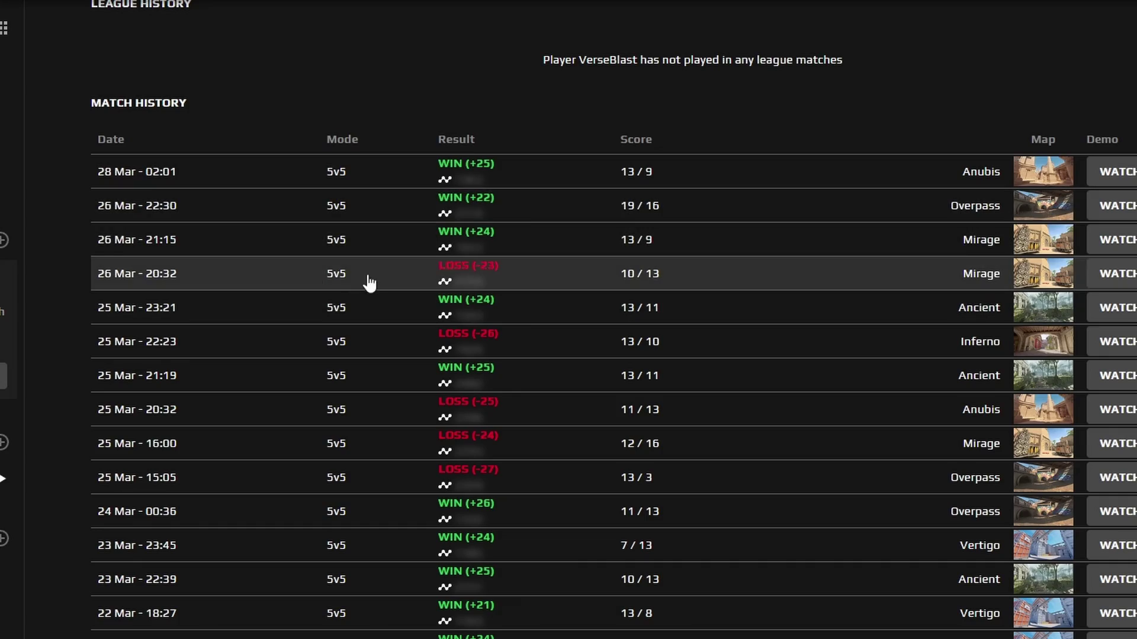
{"action": "left_click", "coordinate": [360, 183]}
{"action": "left_click", "coordinate": [609, 339]}
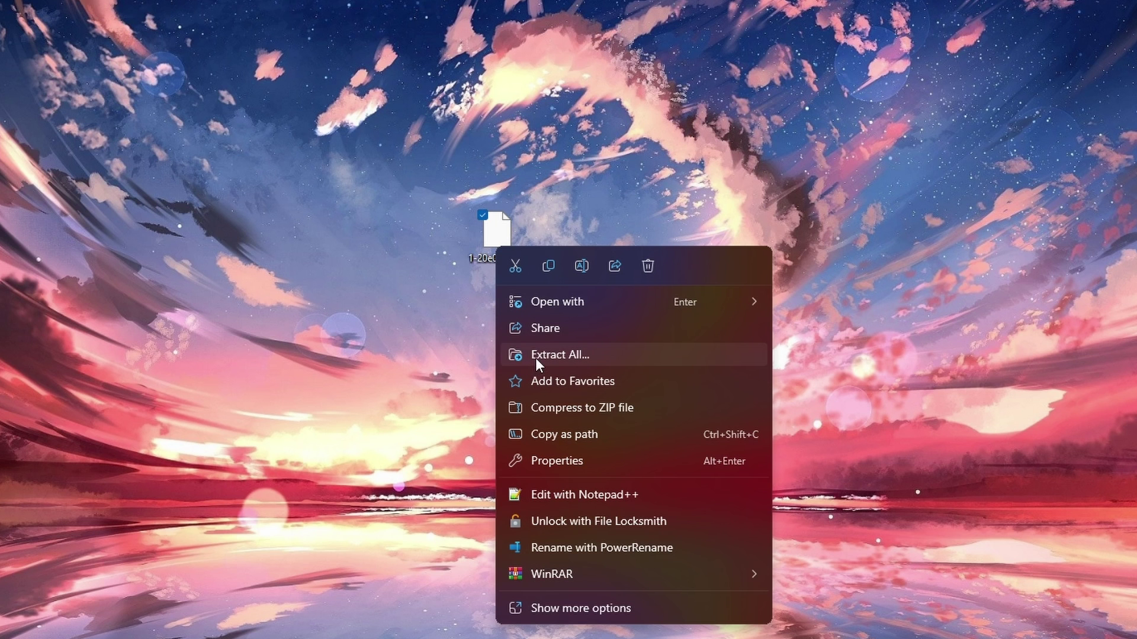
Step: Extract the demo into the Counter-Strike csgo folder and start it with playdemo
{"action": "left_click", "coordinate": [535, 358]}
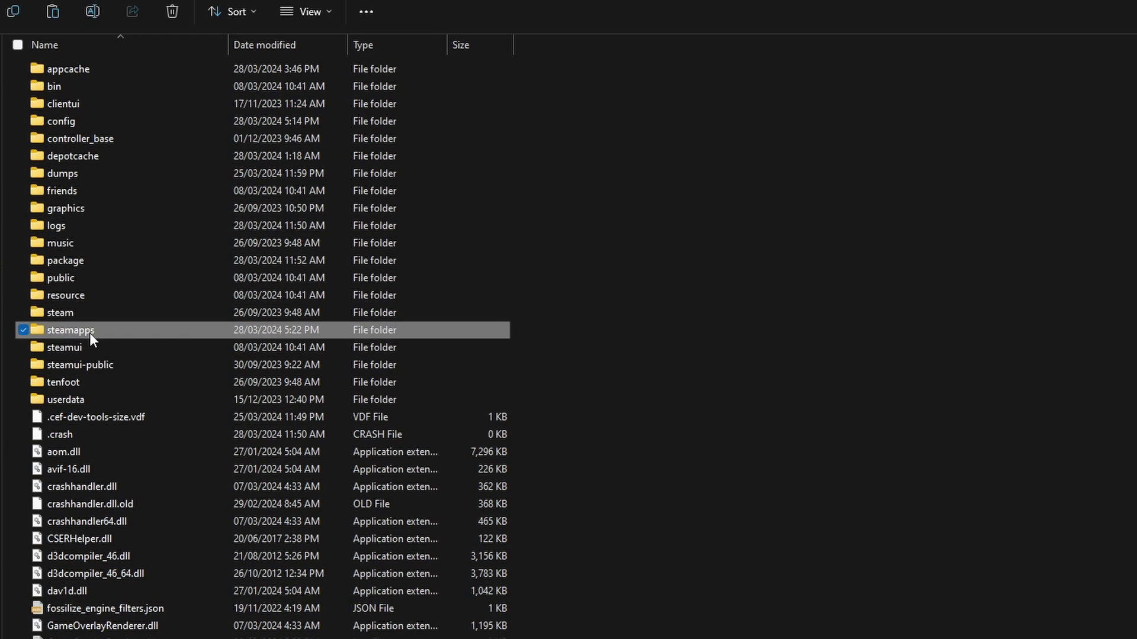
{"action": "double_click", "coordinate": [92, 330]}
{"action": "double_click", "coordinate": [77, 73]}
{"action": "double_click", "coordinate": [124, 72]}
{"action": "double_click", "coordinate": [172, 72]}
{"action": "double_click", "coordinate": [154, 104]}
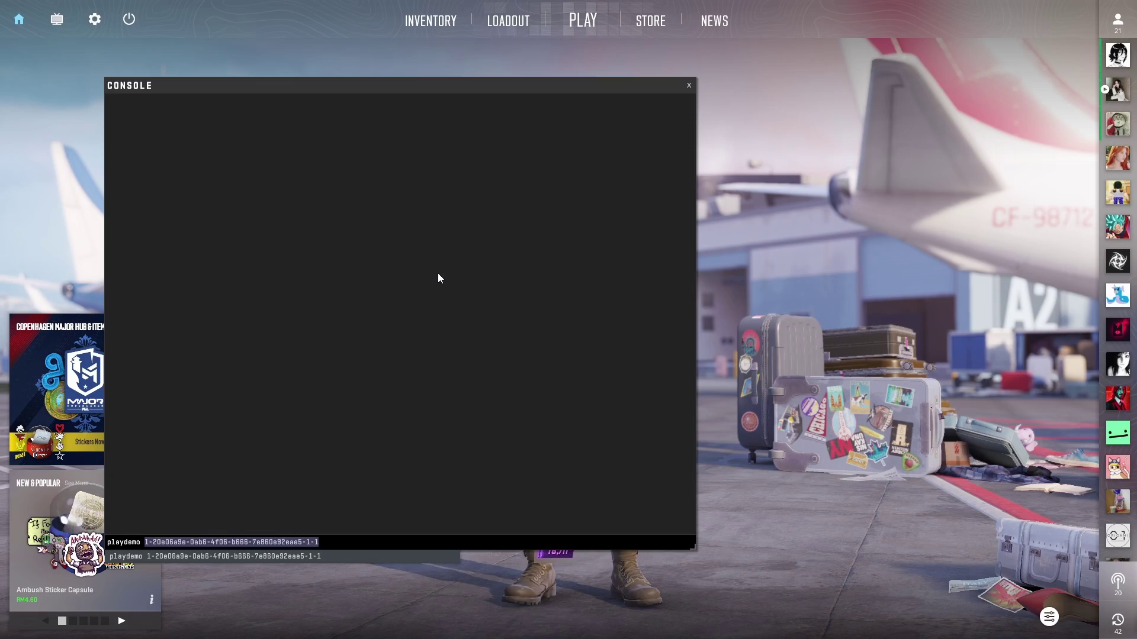
{"action": "key", "text": "Return"}
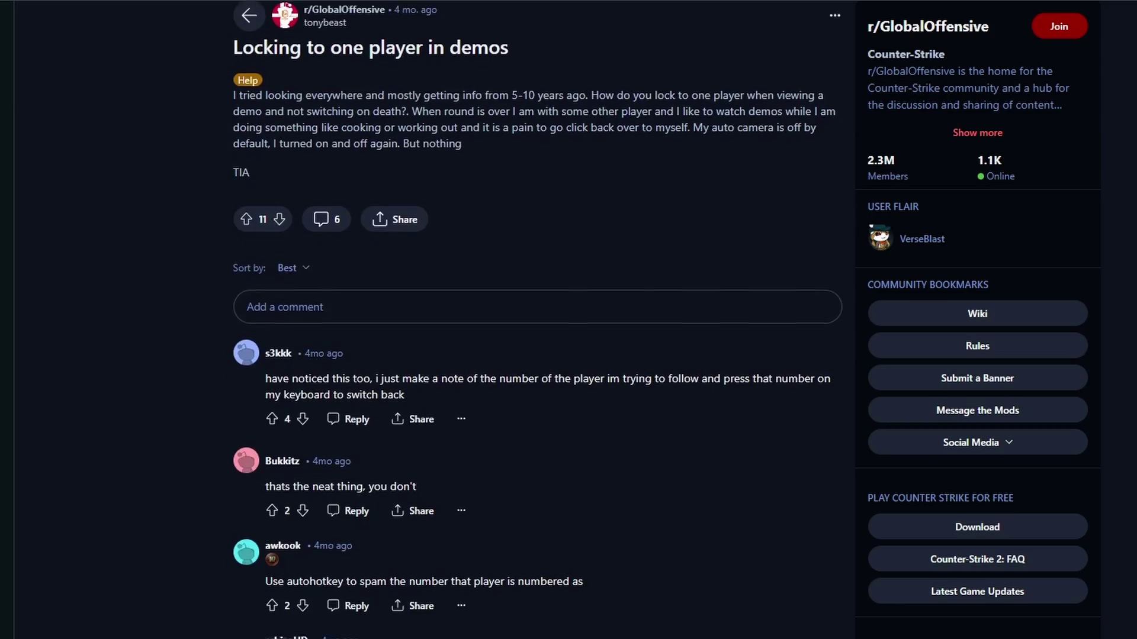
Step: Scroll through the Reddit thread about following one player in CS2 demos
{"action": "scroll", "coordinate": [533, 319], "scroll_direction": "down", "scroll_amount": 5}
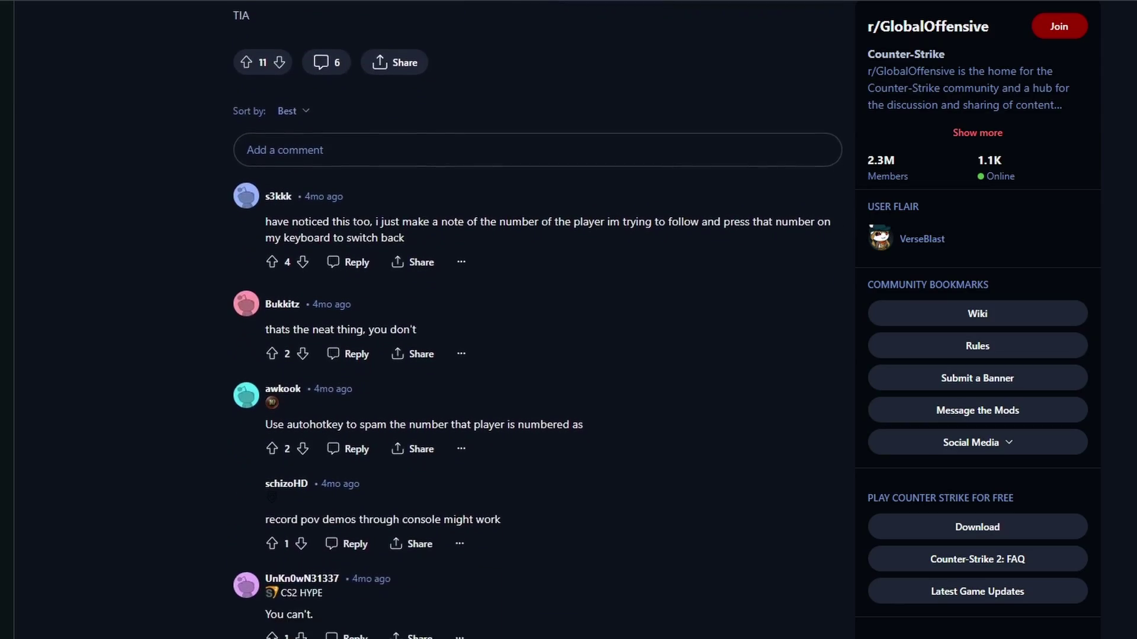
{"action": "scroll", "coordinate": [533, 319], "scroll_direction": "down", "scroll_amount": 2}
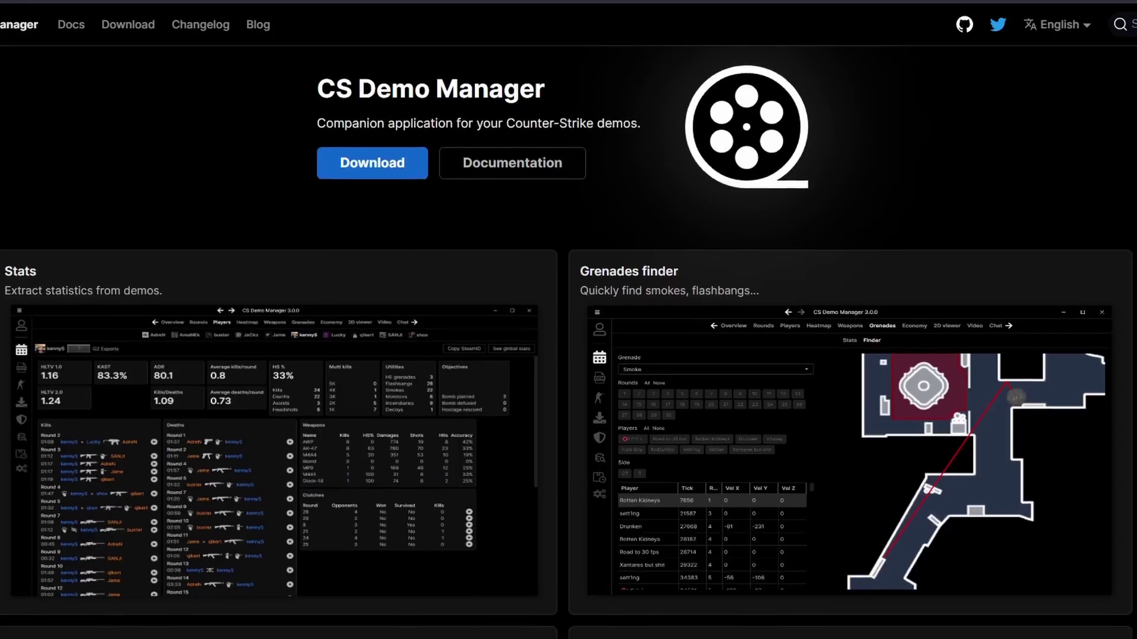
{"action": "scroll", "coordinate": [569, 320], "scroll_direction": "down", "scroll_amount": 10}
{"action": "scroll", "coordinate": [568, 320], "scroll_direction": "down", "scroll_amount": 7}
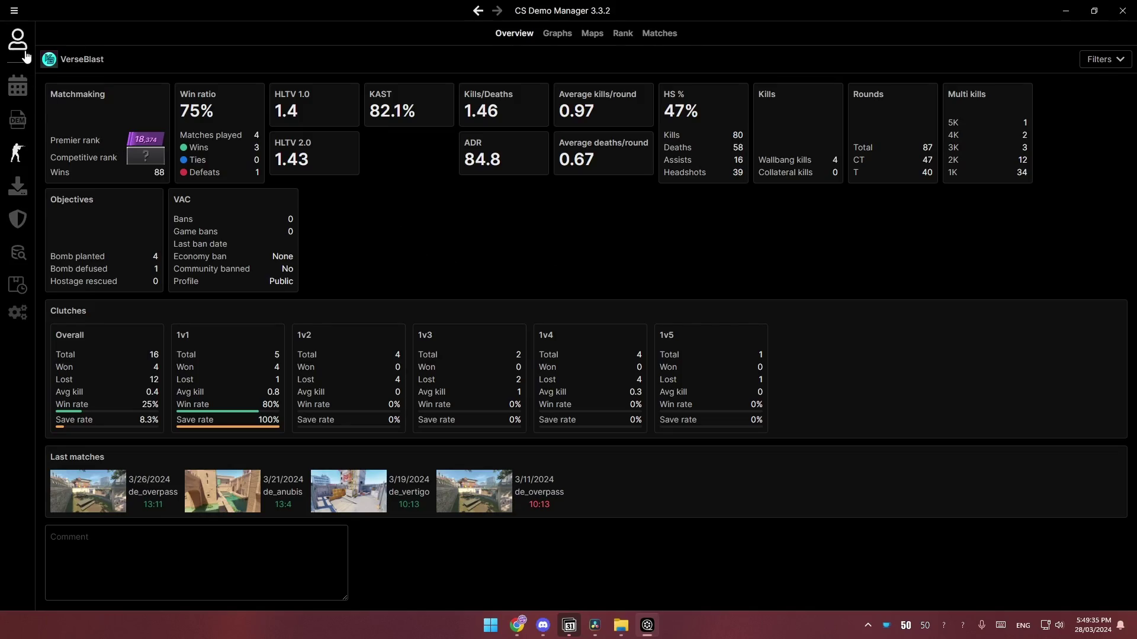
{"action": "left_click", "coordinate": [28, 94]}
{"action": "left_click", "coordinate": [30, 129]}
{"action": "left_click", "coordinate": [30, 152]}
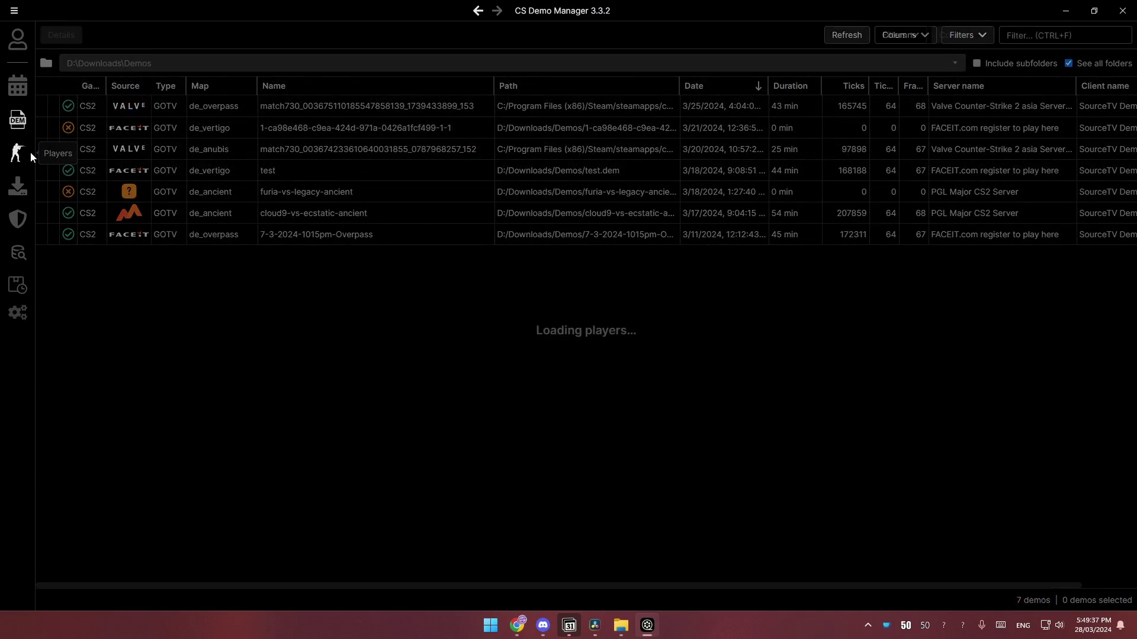
{"action": "left_click", "coordinate": [25, 193]}
{"action": "left_click", "coordinate": [23, 218]}
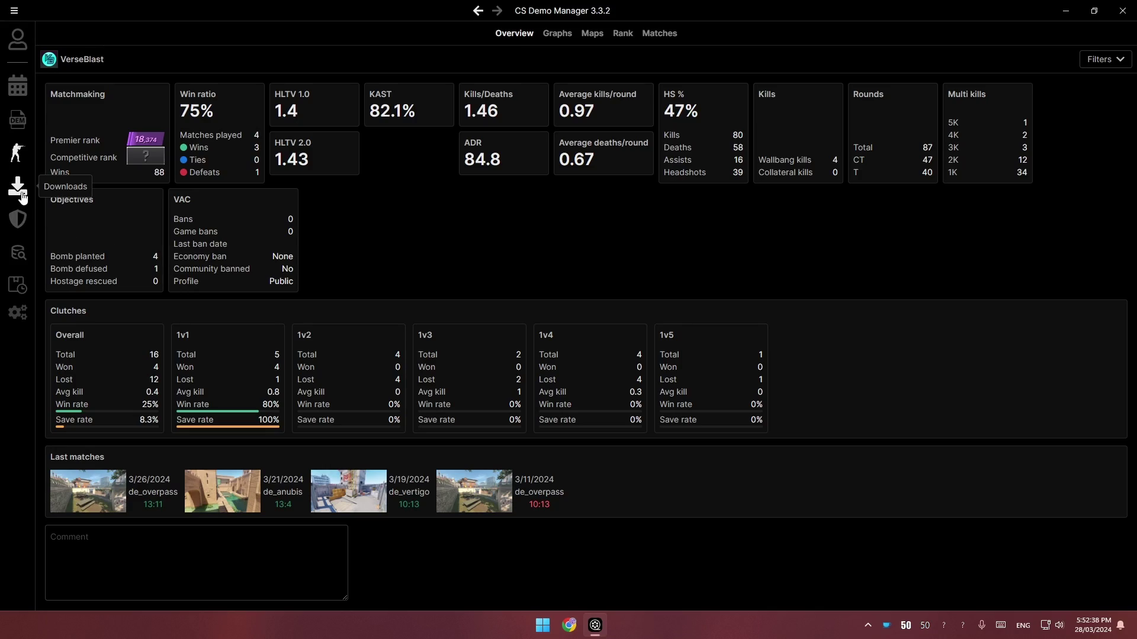
Step: Check the Valve and FACEIT downloads, open the FACEIT match room, and extract the Overpass demo archive
{"action": "left_click", "coordinate": [22, 193]}
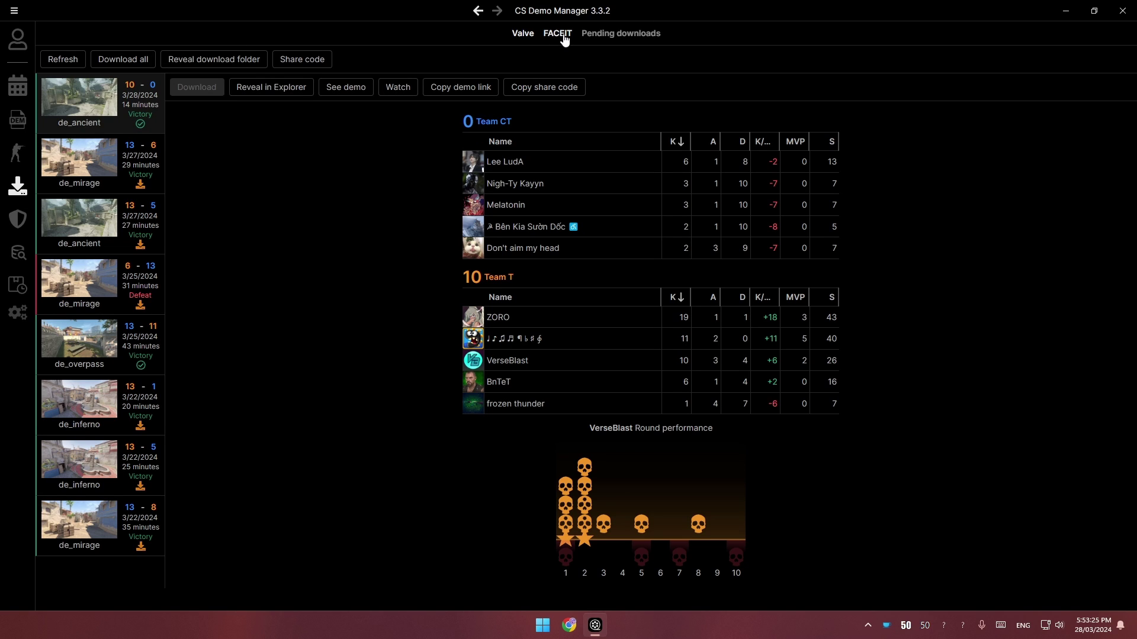
{"action": "left_click", "coordinate": [559, 36]}
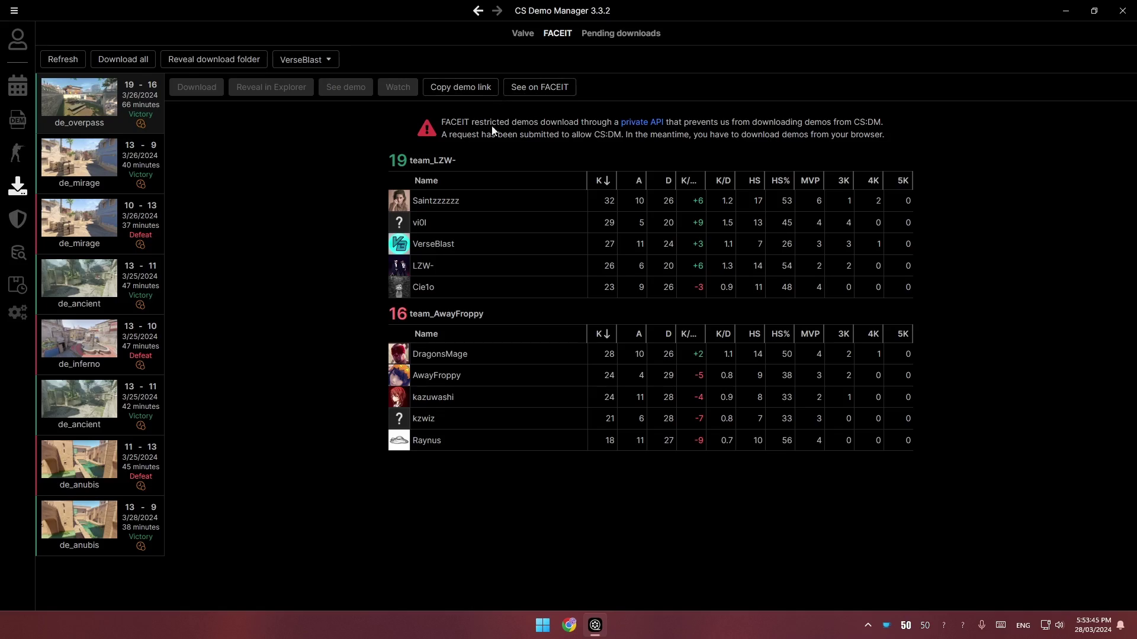
{"action": "left_click", "coordinate": [540, 87]}
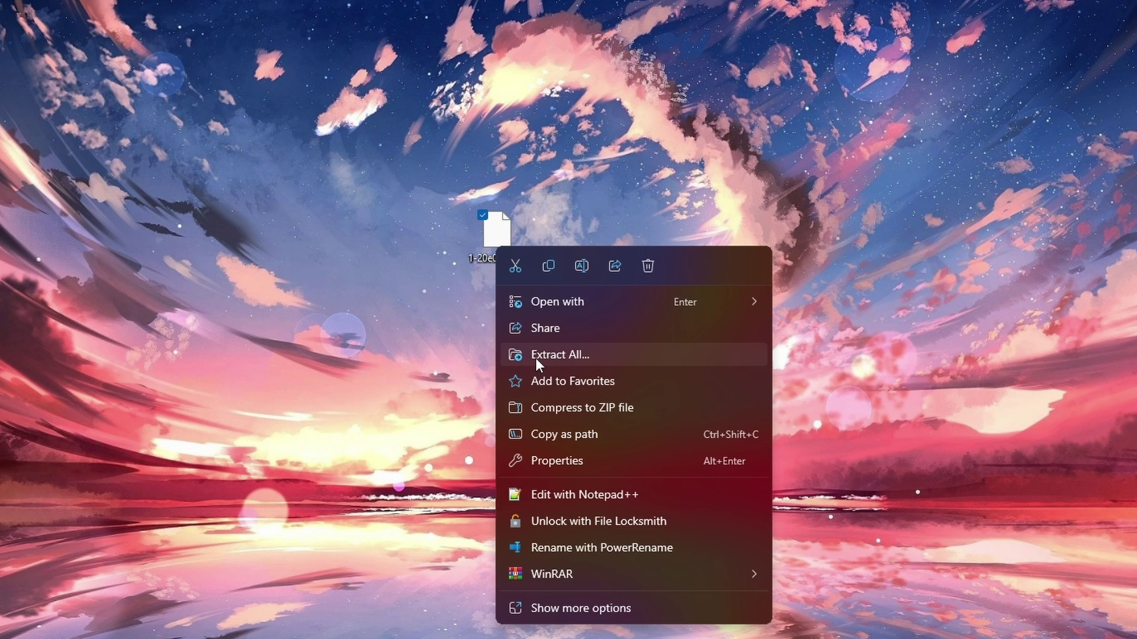
{"action": "left_click", "coordinate": [535, 358]}
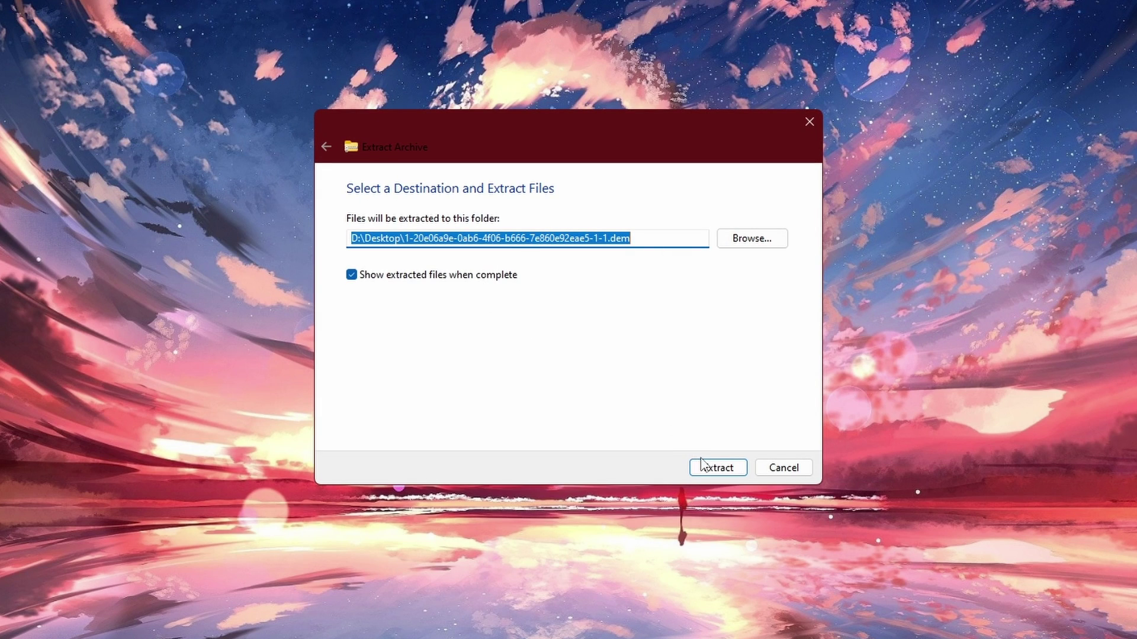
{"action": "left_click", "coordinate": [715, 467]}
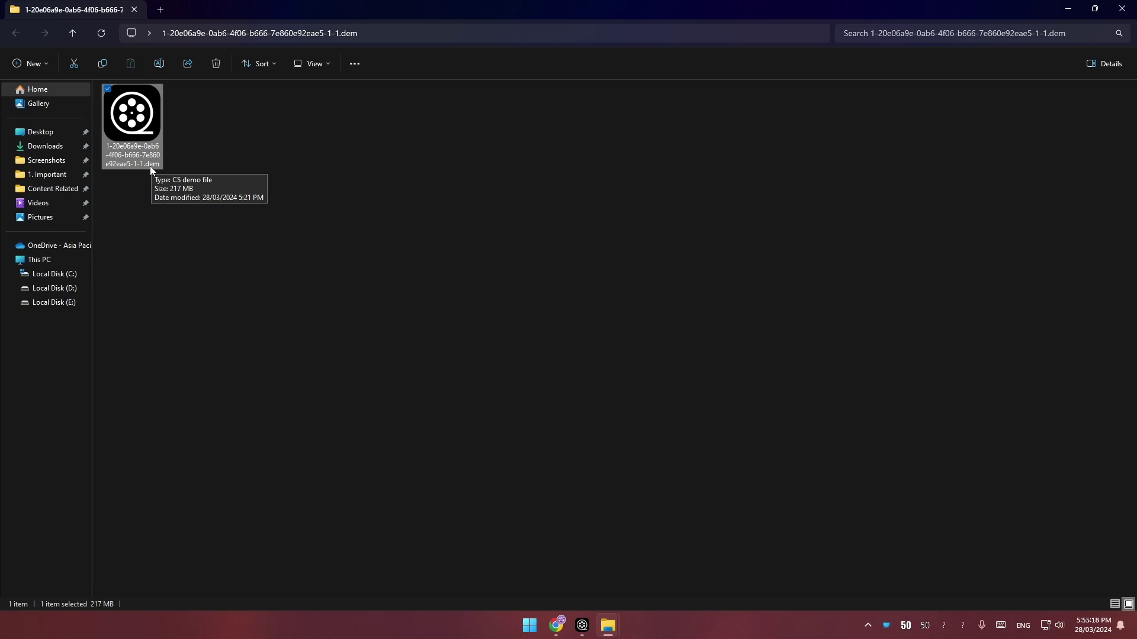
Step: Open the .dem in a maximized CS Demo Manager, then analyze the de_ancient Valve demo
{"action": "double_click", "coordinate": [133, 137]}
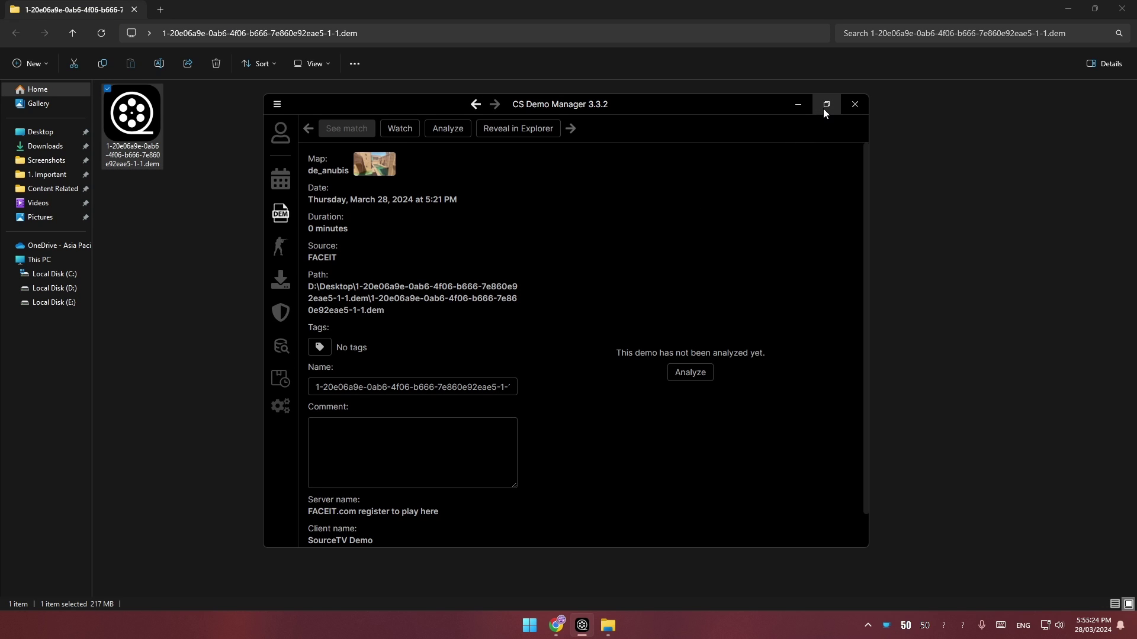
{"action": "key", "text": "super+Up"}
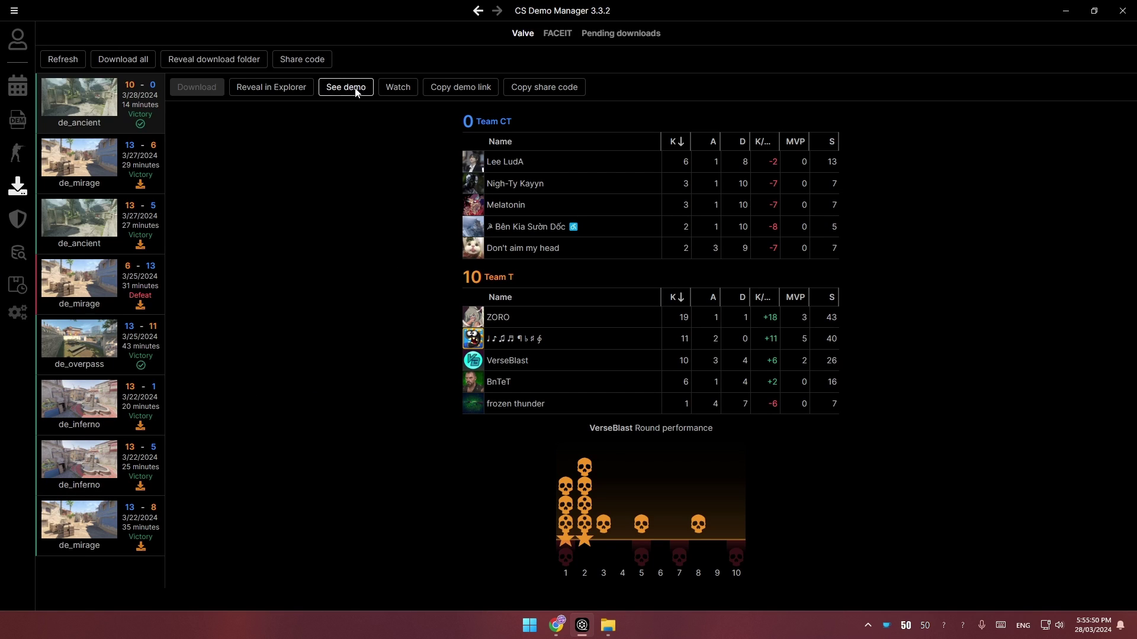
{"action": "left_click", "coordinate": [346, 88]}
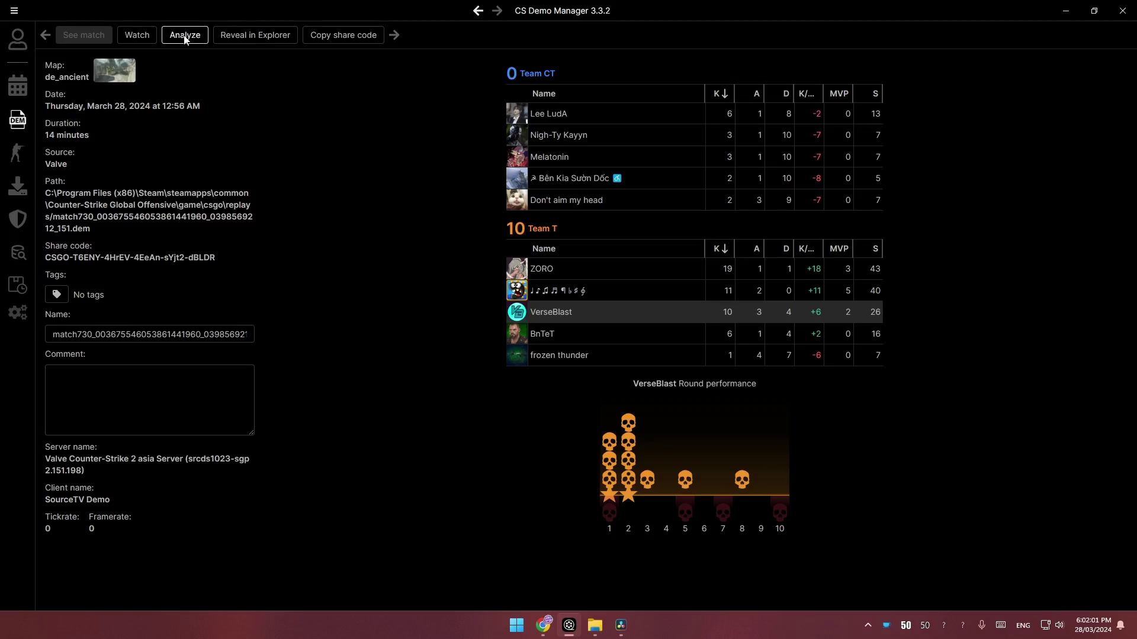
{"action": "left_click", "coordinate": [184, 34]}
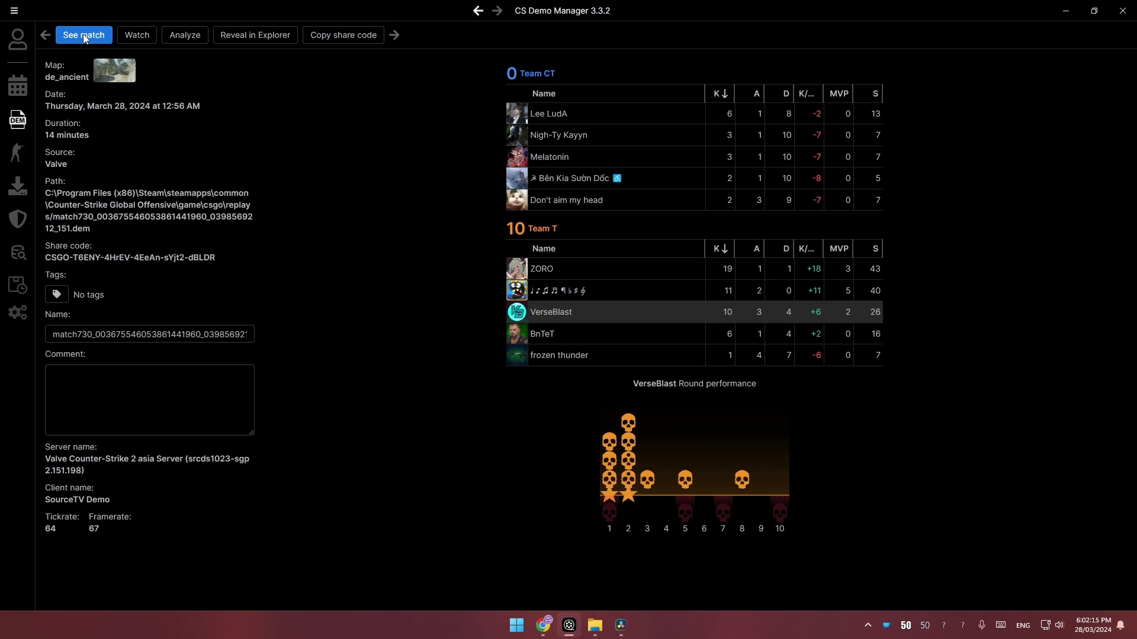
Step: Open the analyzed de_ancient match and show its Rounds tab with rounds 1–10
{"action": "left_click", "coordinate": [84, 35]}
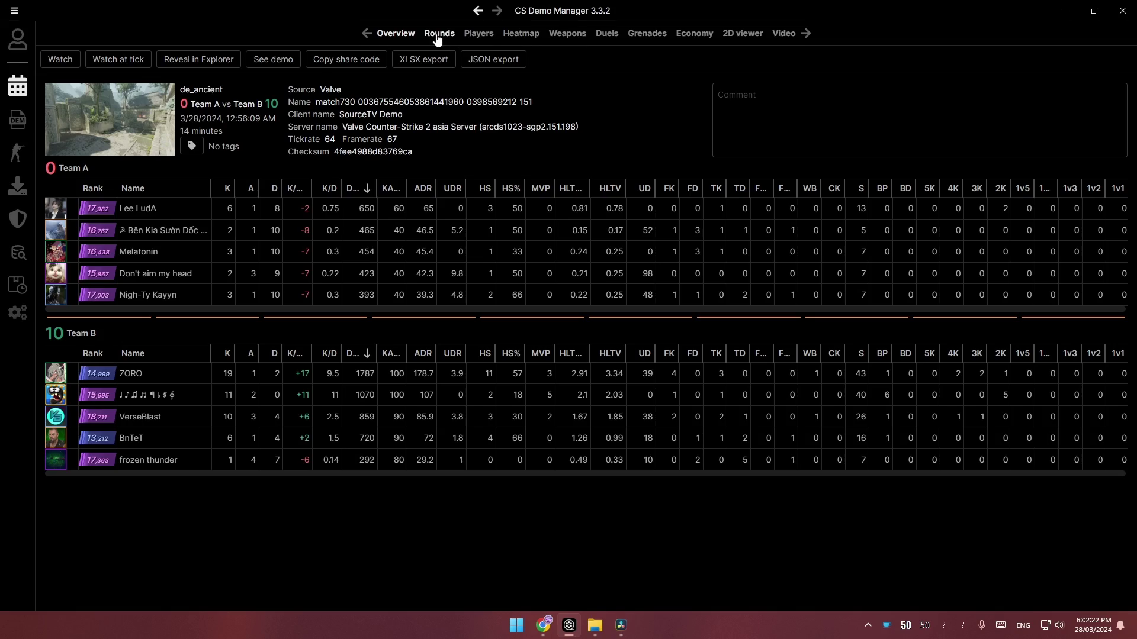
{"action": "left_click", "coordinate": [440, 34]}
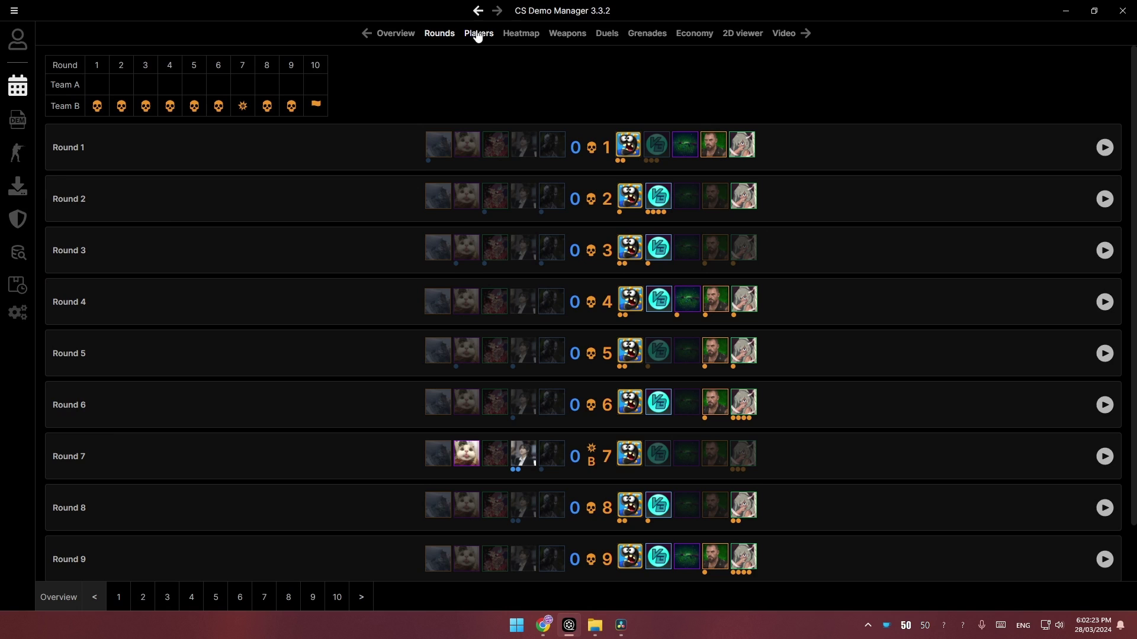
Step: Review the Players, Heatmap and Weapons tabs, then generate positions in the 2D viewer
{"action": "left_click", "coordinate": [477, 34]}
{"action": "left_click", "coordinate": [519, 34]}
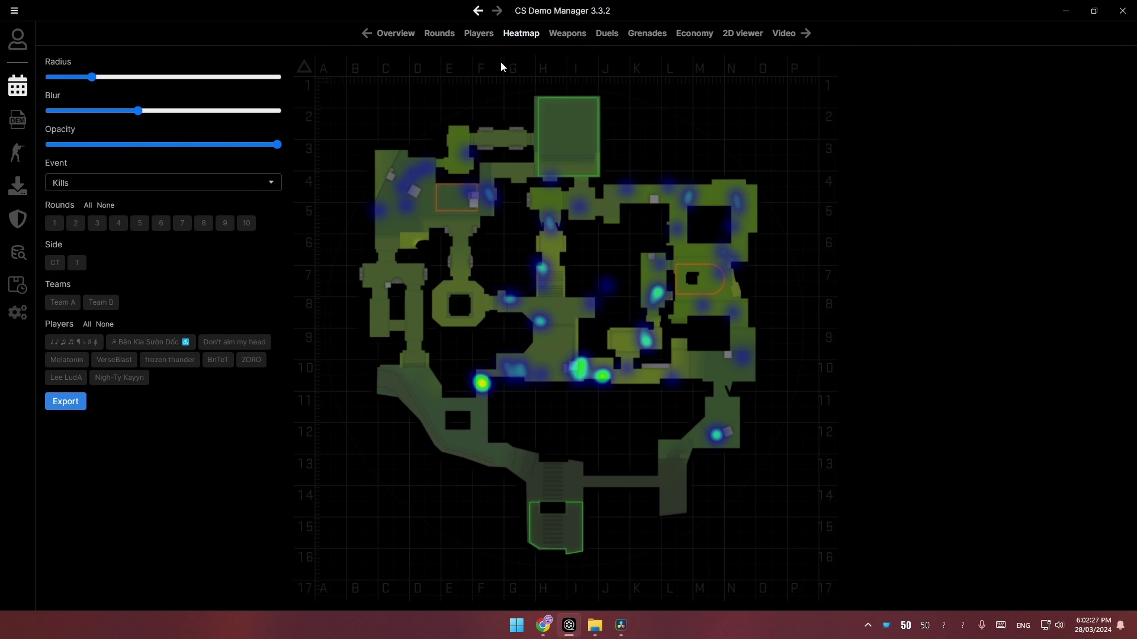
{"action": "left_click", "coordinate": [566, 35]}
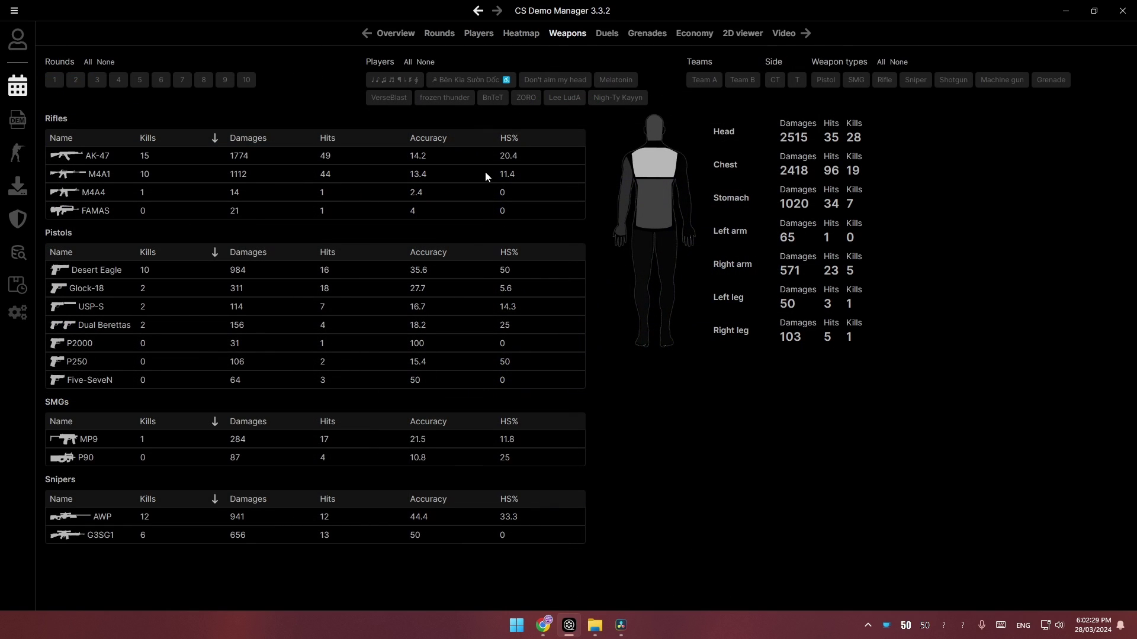
{"action": "left_click", "coordinate": [738, 36]}
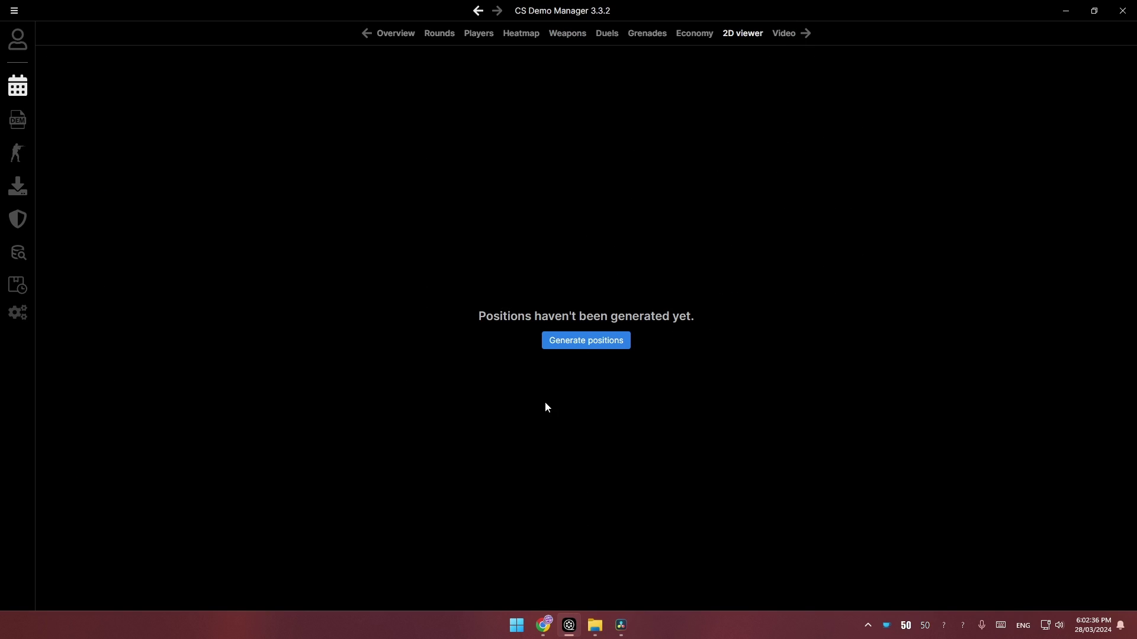
{"action": "left_click", "coordinate": [608, 345]}
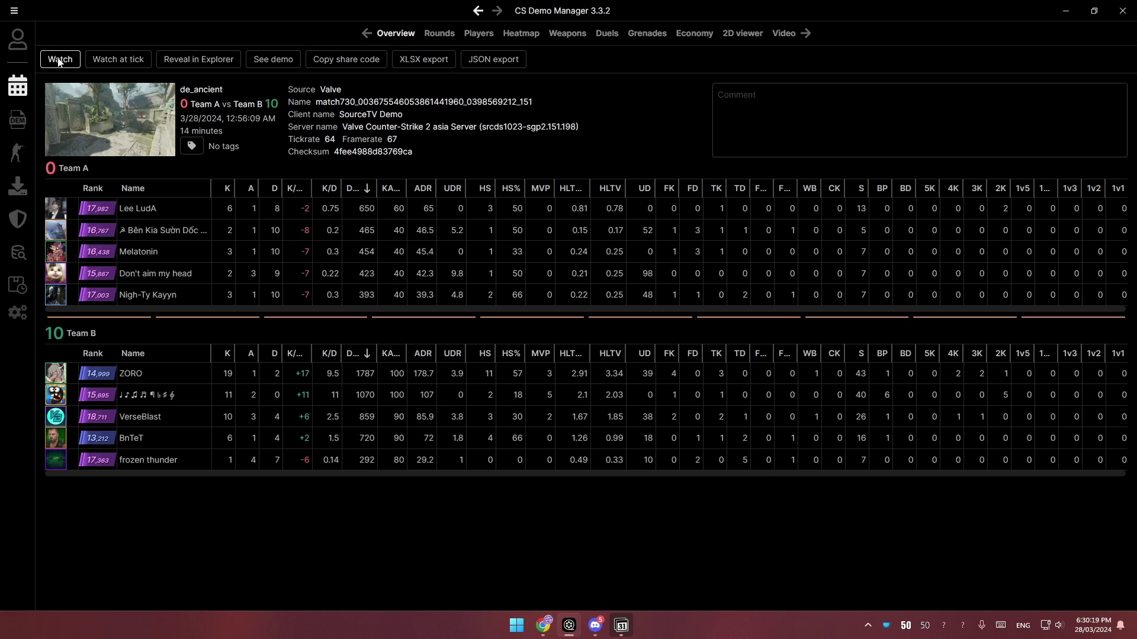
{"action": "right_click", "coordinate": [176, 414]}
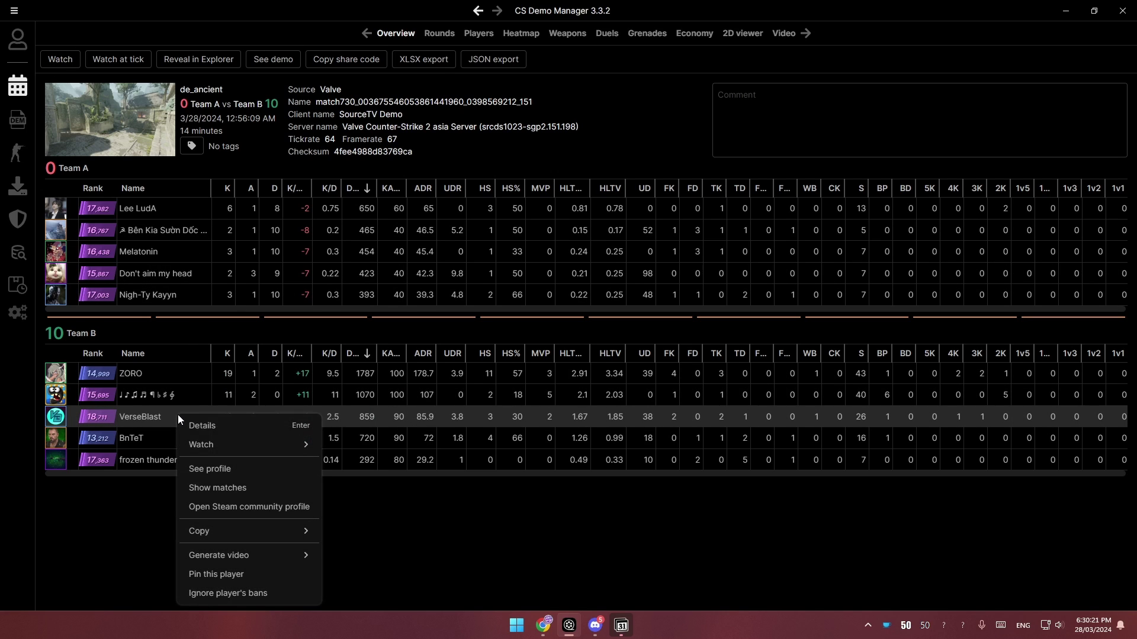
{"action": "mouse_move", "coordinate": [255, 451]}
{"action": "left_click", "coordinate": [356, 451]}
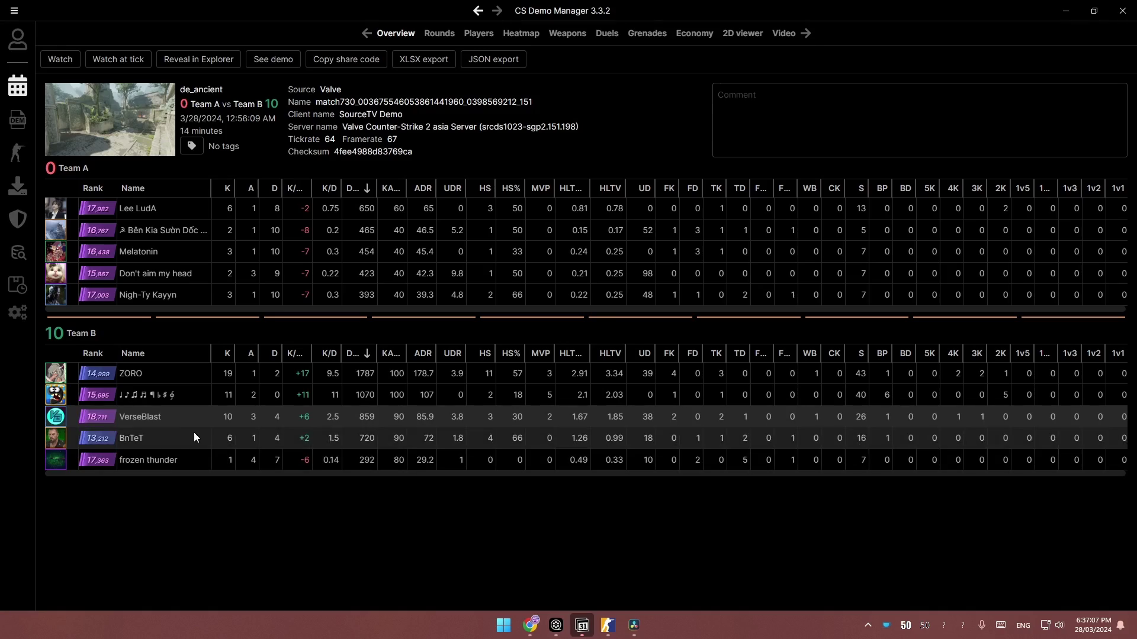
Step: Watch the user's own player highlights from their point of view
{"action": "right_click", "coordinate": [194, 422]}
{"action": "mouse_move", "coordinate": [216, 456]}
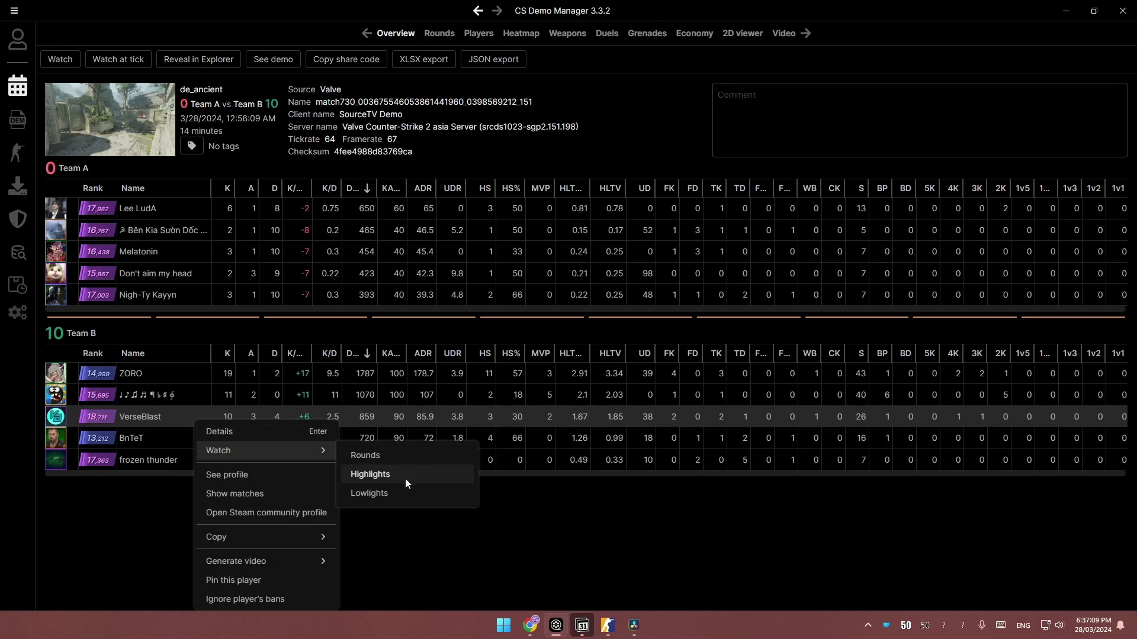
{"action": "left_click", "coordinate": [415, 473]}
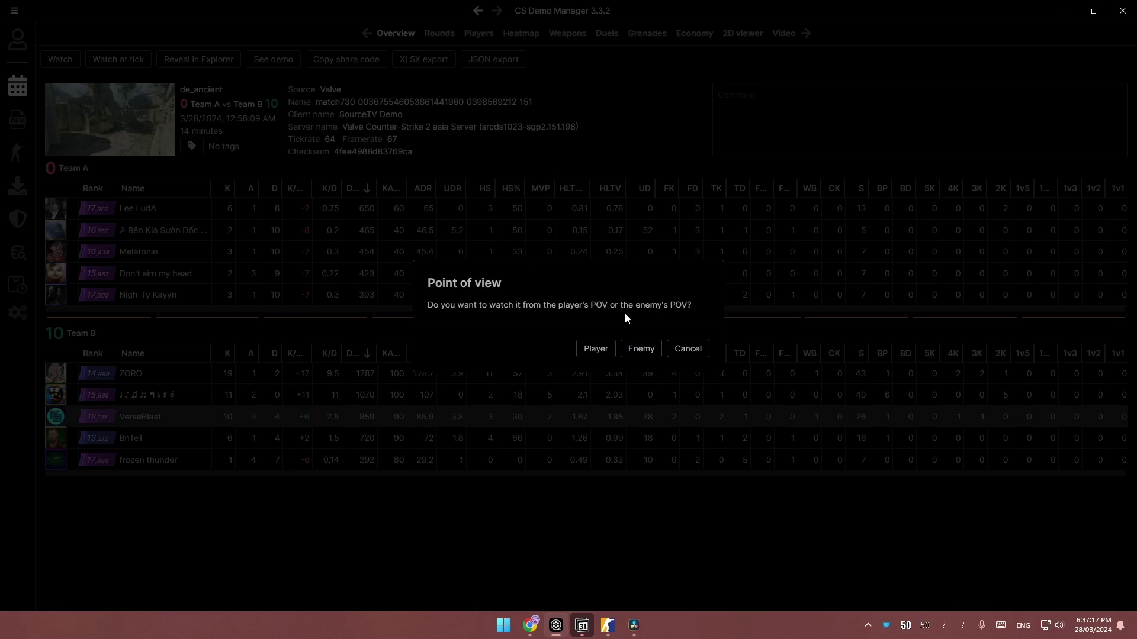
{"action": "left_click", "coordinate": [596, 350]}
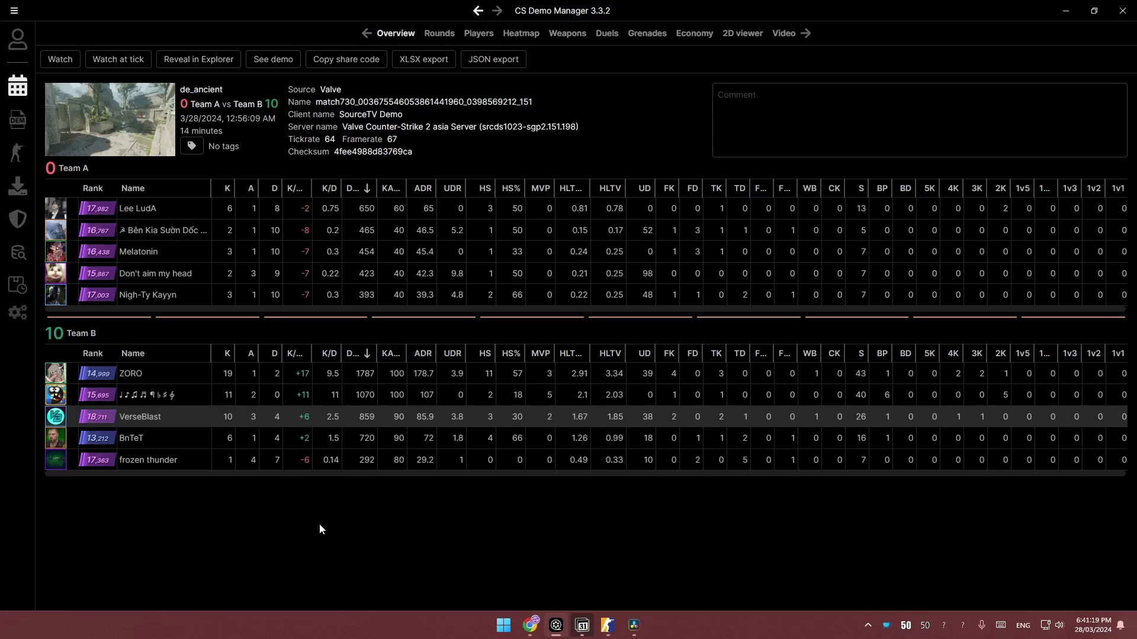
Step: Play the lowlights of the Team B player with 10 kills
{"action": "right_click", "coordinate": [207, 416]}
{"action": "mouse_move", "coordinate": [227, 446]}
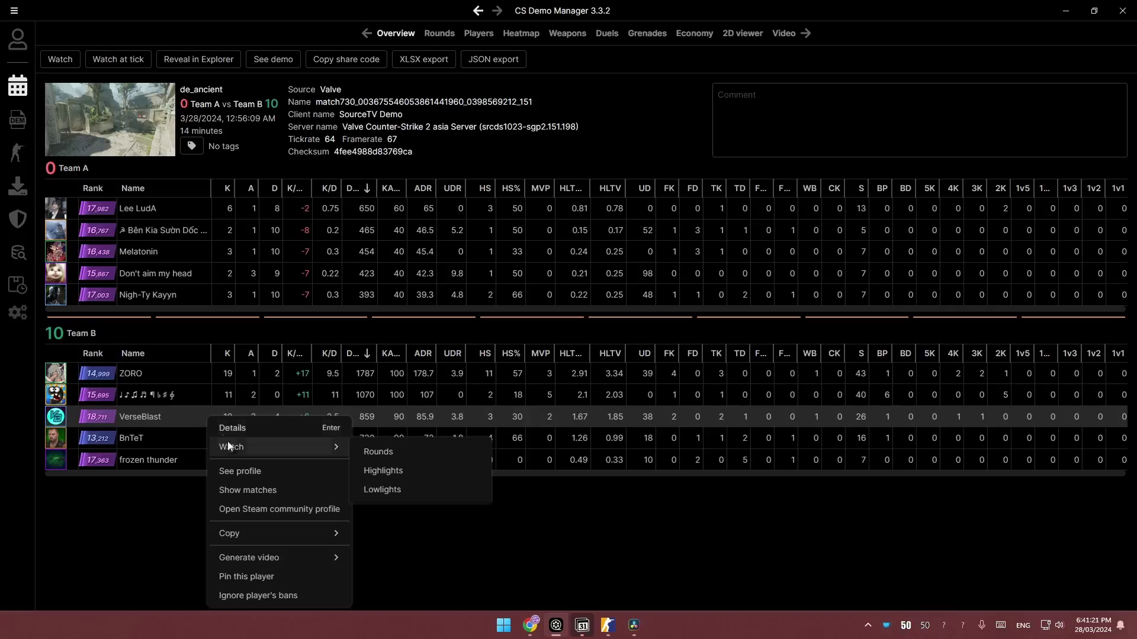
{"action": "left_click", "coordinate": [386, 490]}
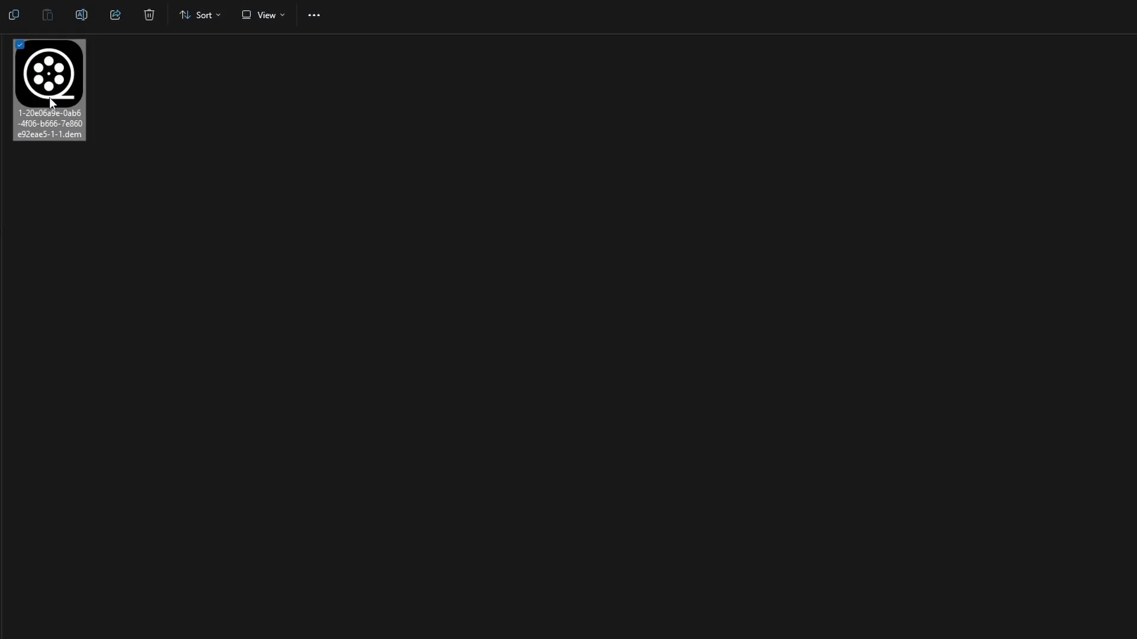
Step: Open the FACEIT de_anubis .dem file from File Explorer in CS Demo Manager
{"action": "double_click", "coordinate": [48, 97]}
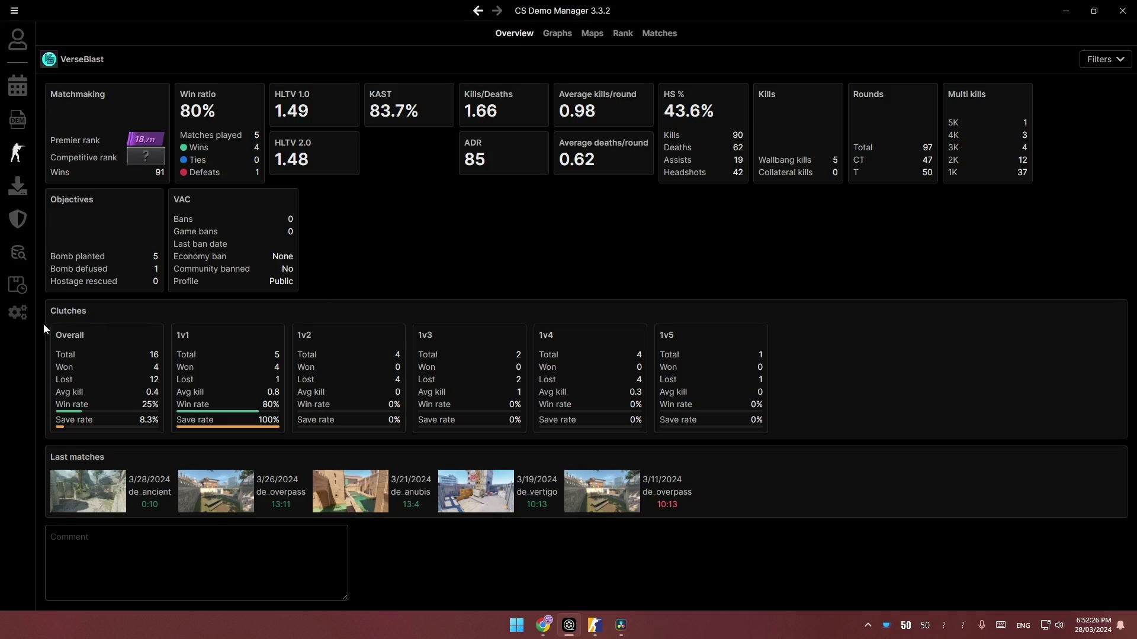
Step: Add D:\Downloads\Demos as a demo folder in Settings > Folders
{"action": "left_click", "coordinate": [17, 312]}
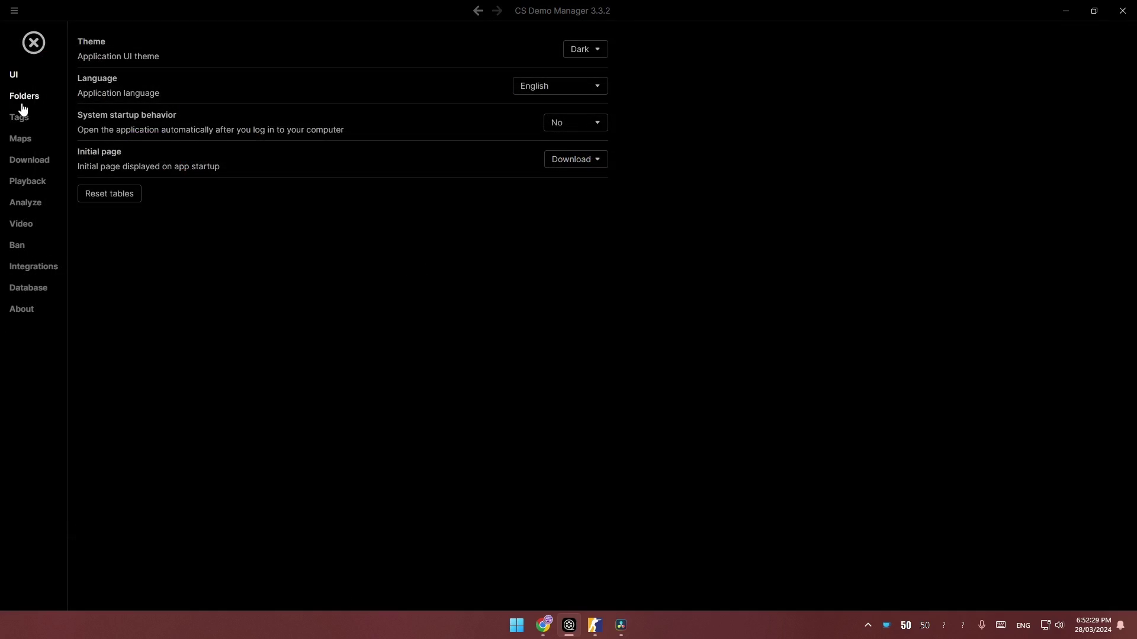
{"action": "left_click", "coordinate": [23, 105]}
{"action": "left_click", "coordinate": [123, 46]}
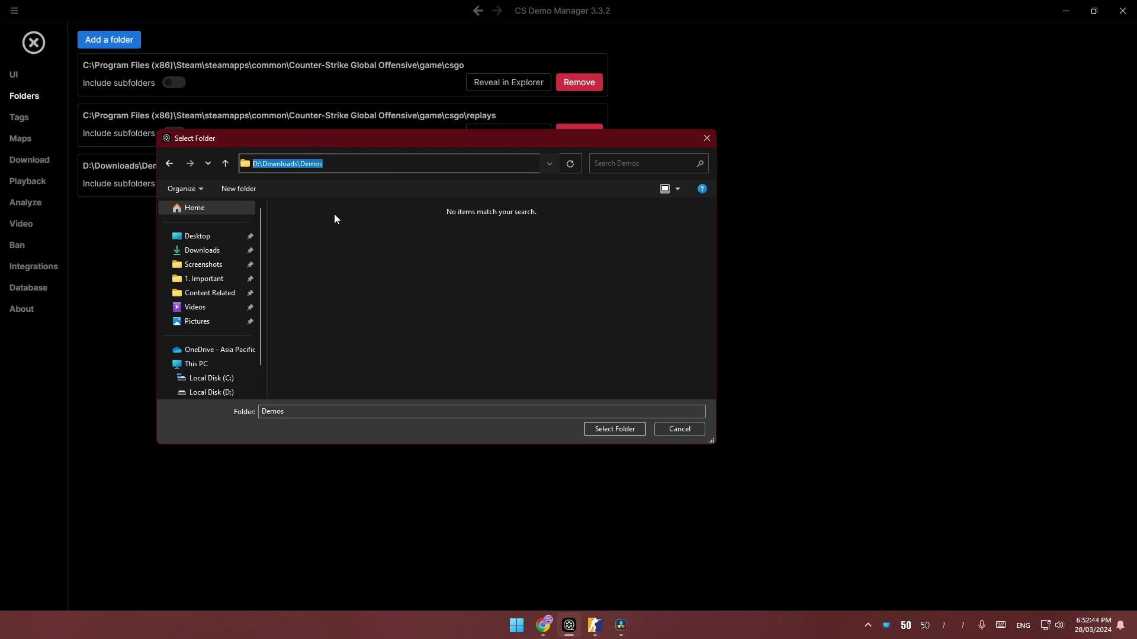
{"action": "left_click", "coordinate": [609, 431]}
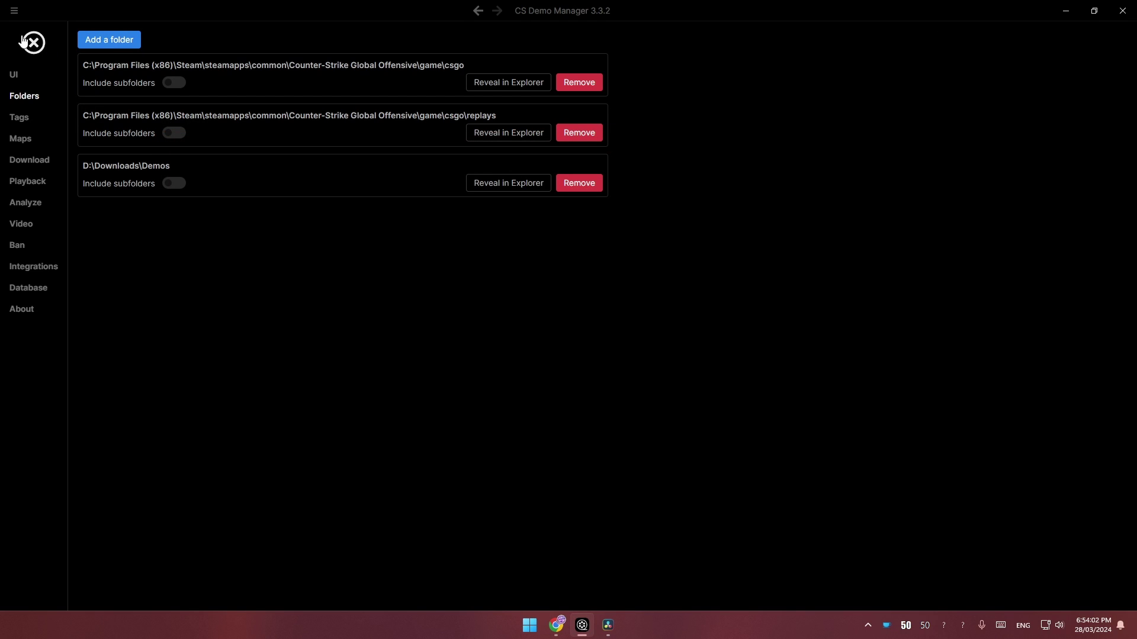
{"action": "left_click", "coordinate": [24, 41]}
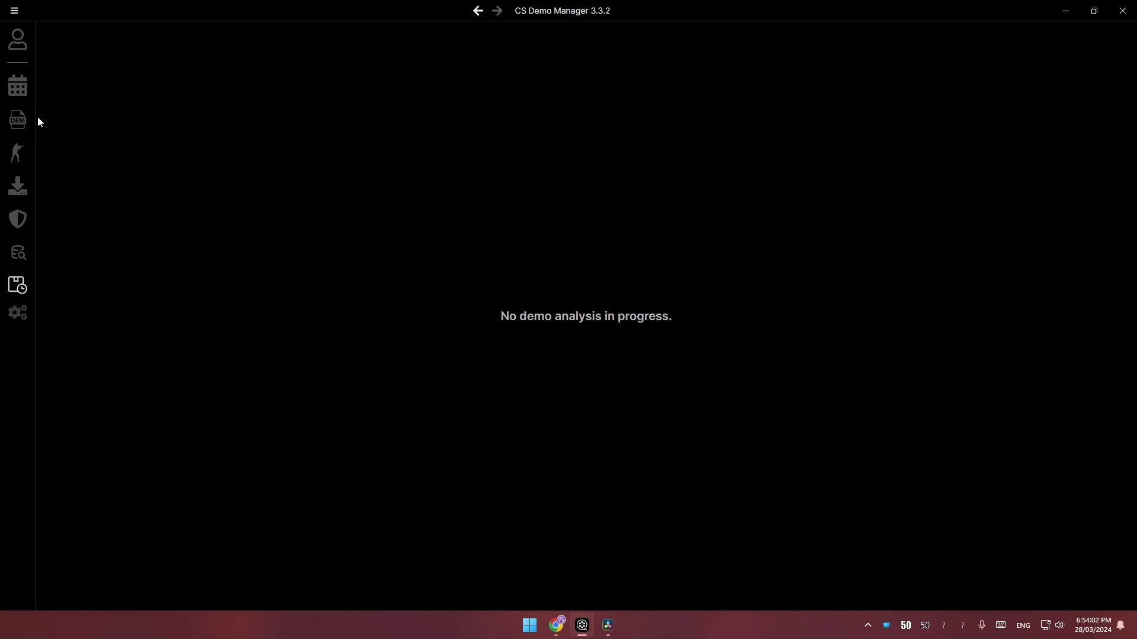
Step: Show the Demos page listing demos from all configured folders
{"action": "left_click", "coordinate": [22, 131]}
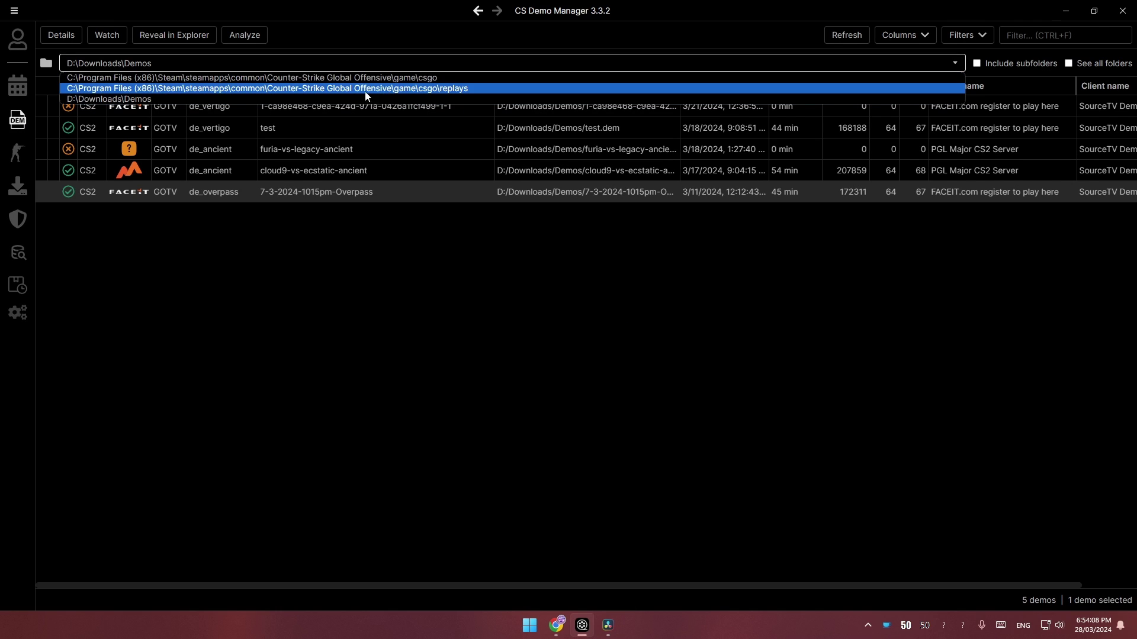
{"action": "left_click", "coordinate": [244, 99]}
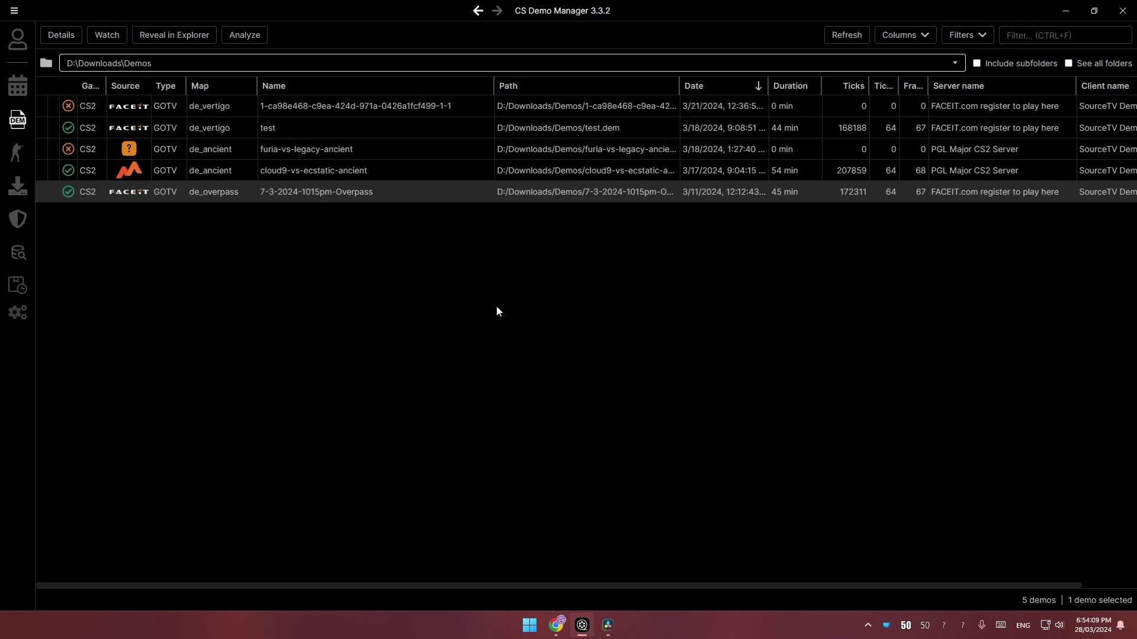
{"action": "left_click", "coordinate": [1068, 63]}
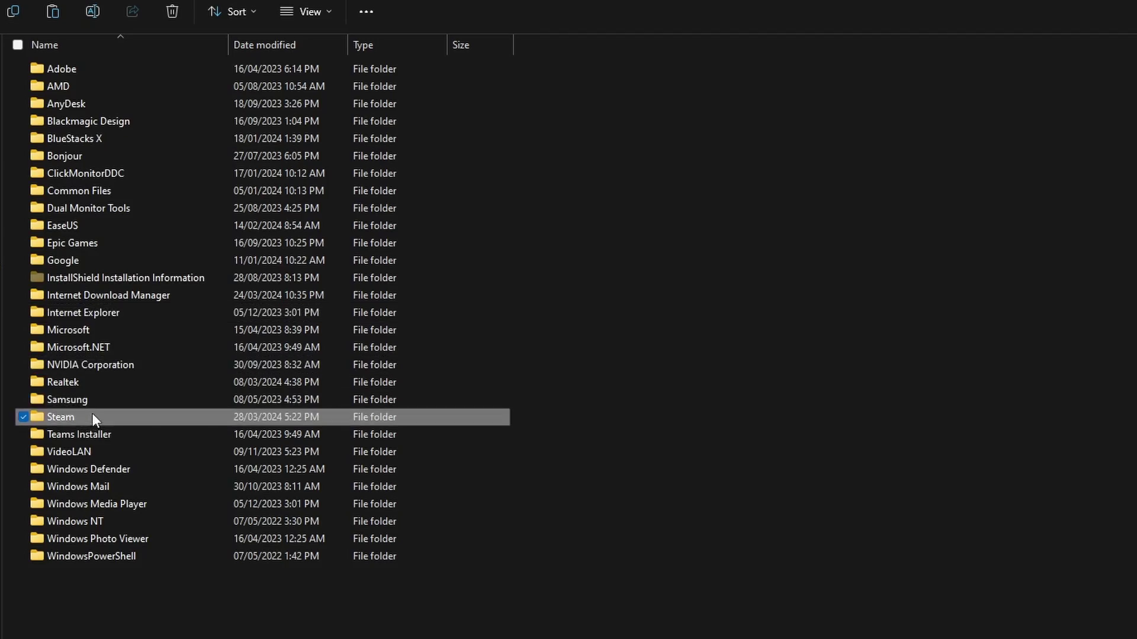
Step: Browse File Explorer to the Counter-Strike Global Offensive csgo folder
{"action": "double_click", "coordinate": [92, 413]}
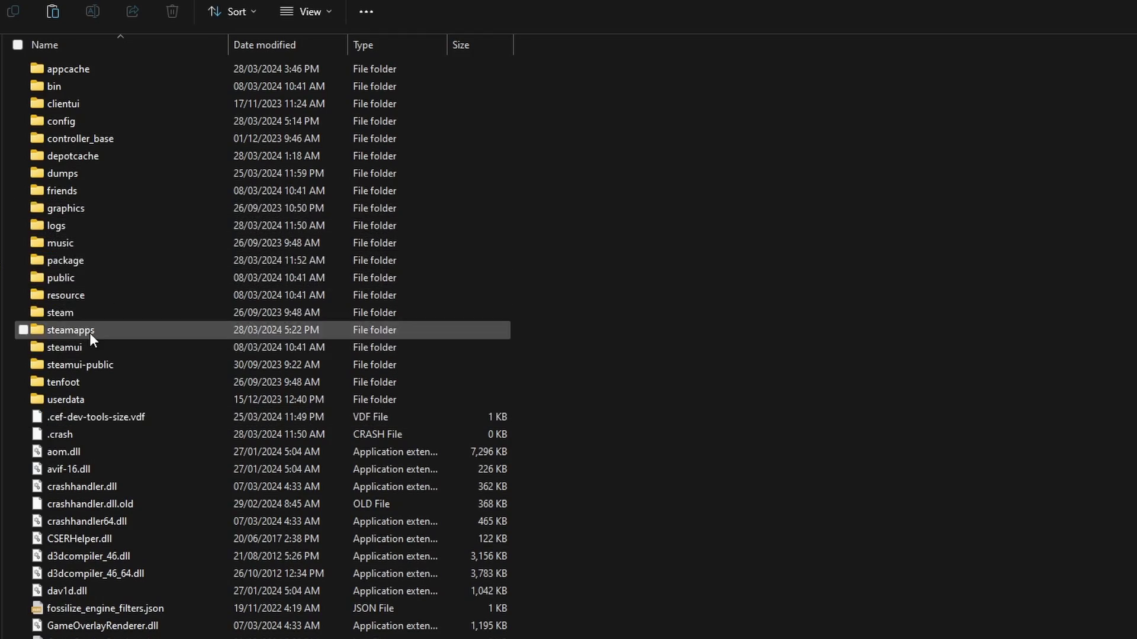
{"action": "double_click", "coordinate": [90, 333]}
{"action": "double_click", "coordinate": [67, 69]}
{"action": "double_click", "coordinate": [180, 70]}
{"action": "double_click", "coordinate": [132, 84]}
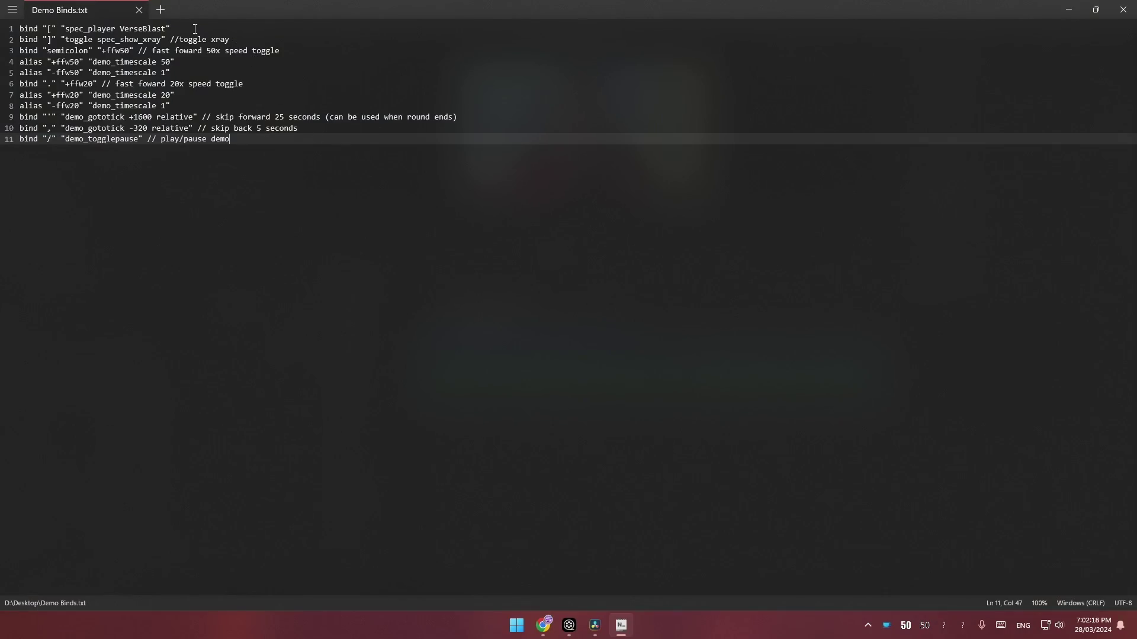
{"action": "left_click_drag", "start_coordinate": [194, 29], "coordinate": [129, 36]}
{"action": "left_click_drag", "start_coordinate": [235, 36], "coordinate": [195, 39]}
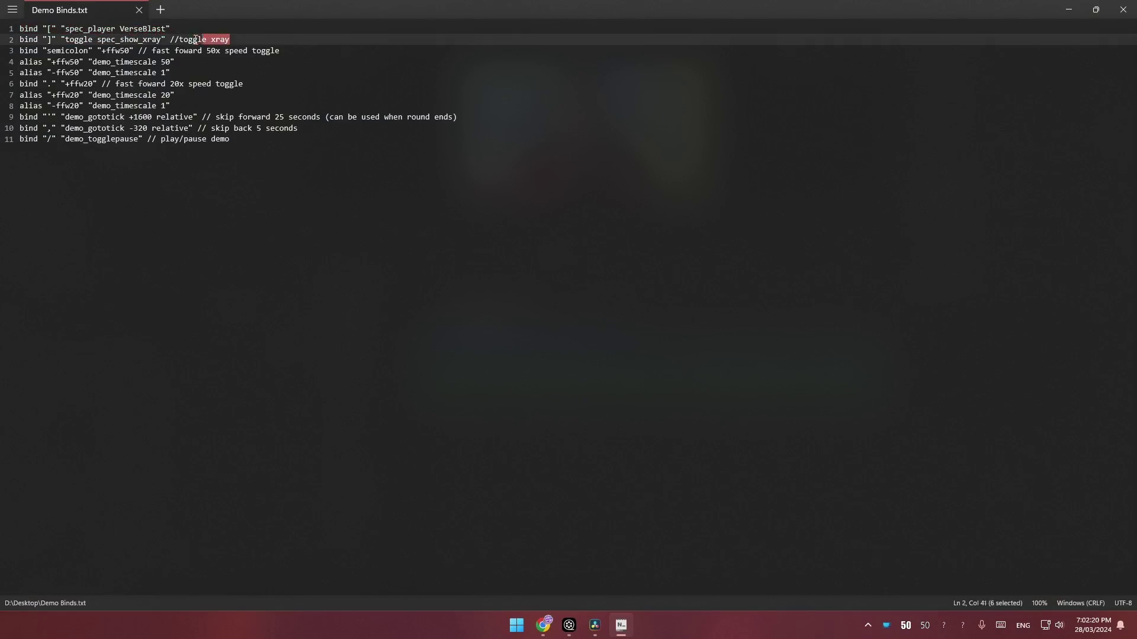
{"action": "left_click_drag", "start_coordinate": [277, 52], "coordinate": [231, 50]}
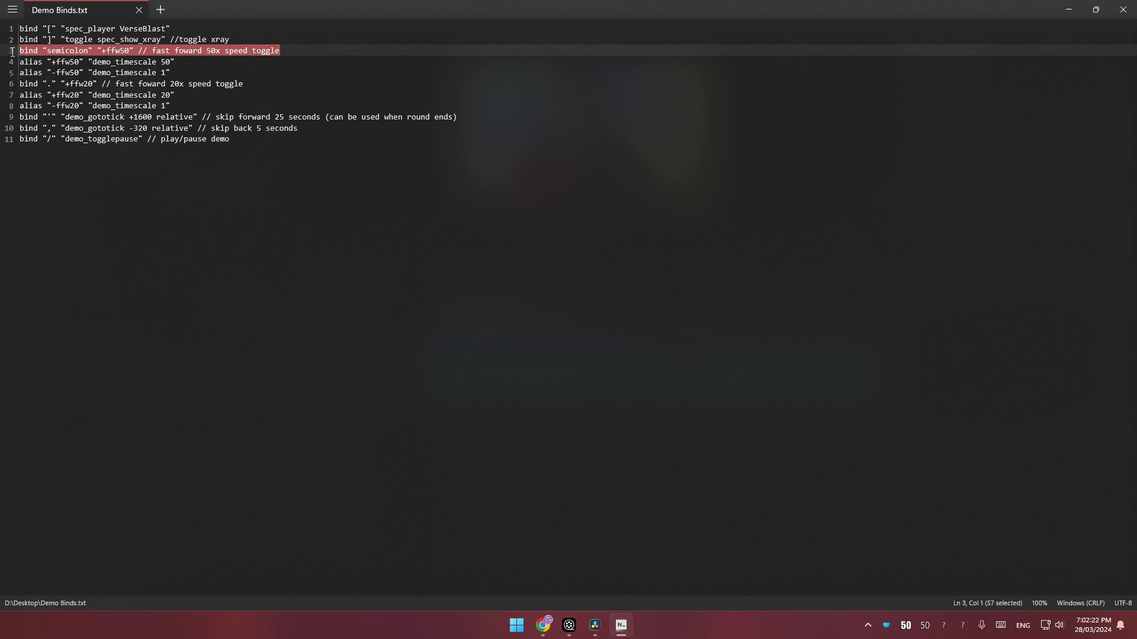
{"action": "left_click_drag", "start_coordinate": [12, 52], "coordinate": [22, 89]}
{"action": "left_click", "coordinate": [193, 104]}
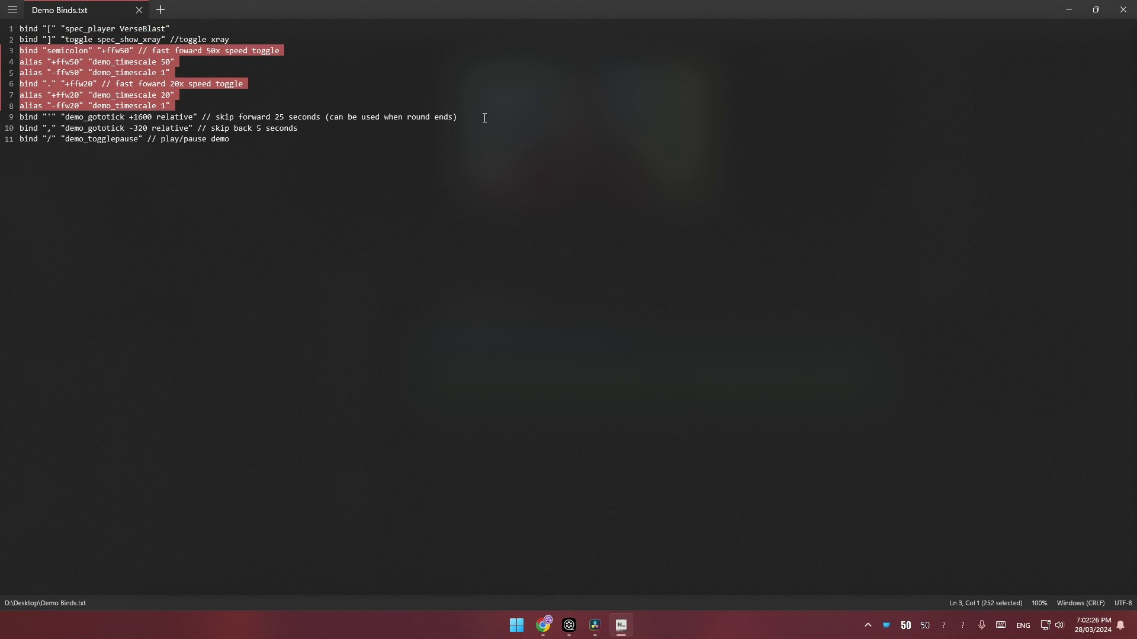
{"action": "left_click_drag", "start_coordinate": [485, 117], "coordinate": [364, 113]}
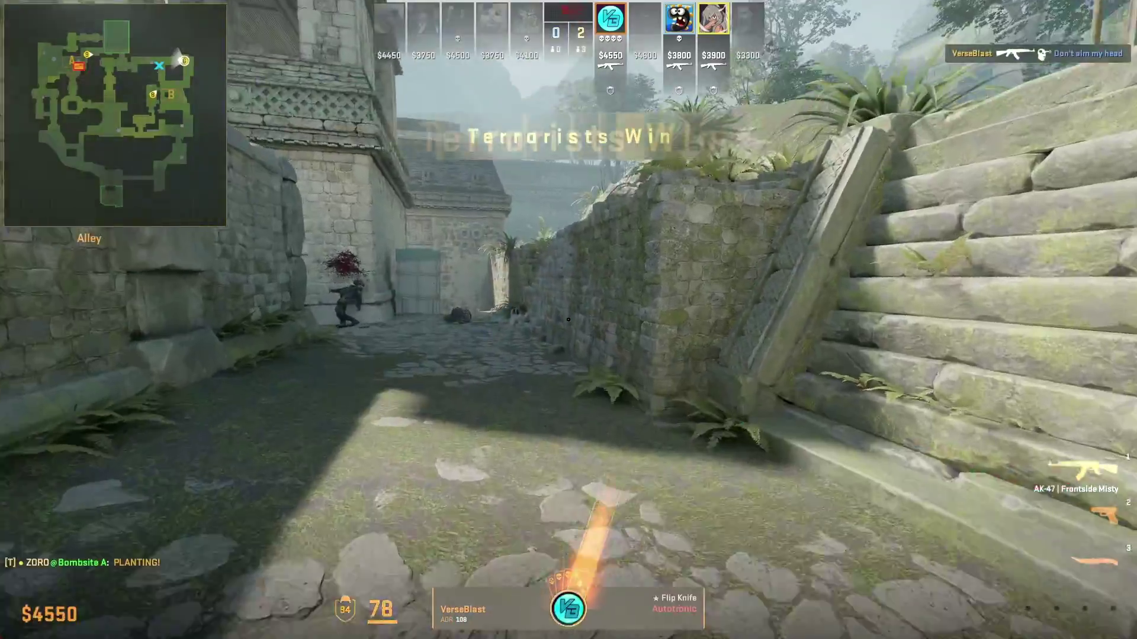
Step: Fast-forward the demo with the 3 bind, then skip to the next round with 4
{"action": "key", "text": "3"}
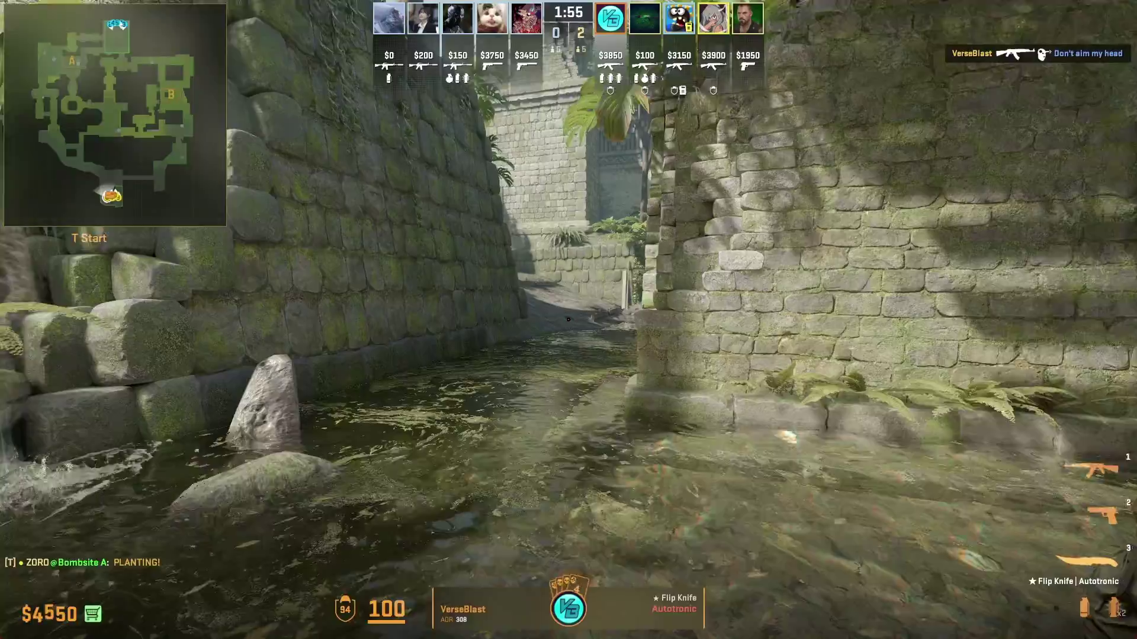
{"action": "key", "text": "4"}
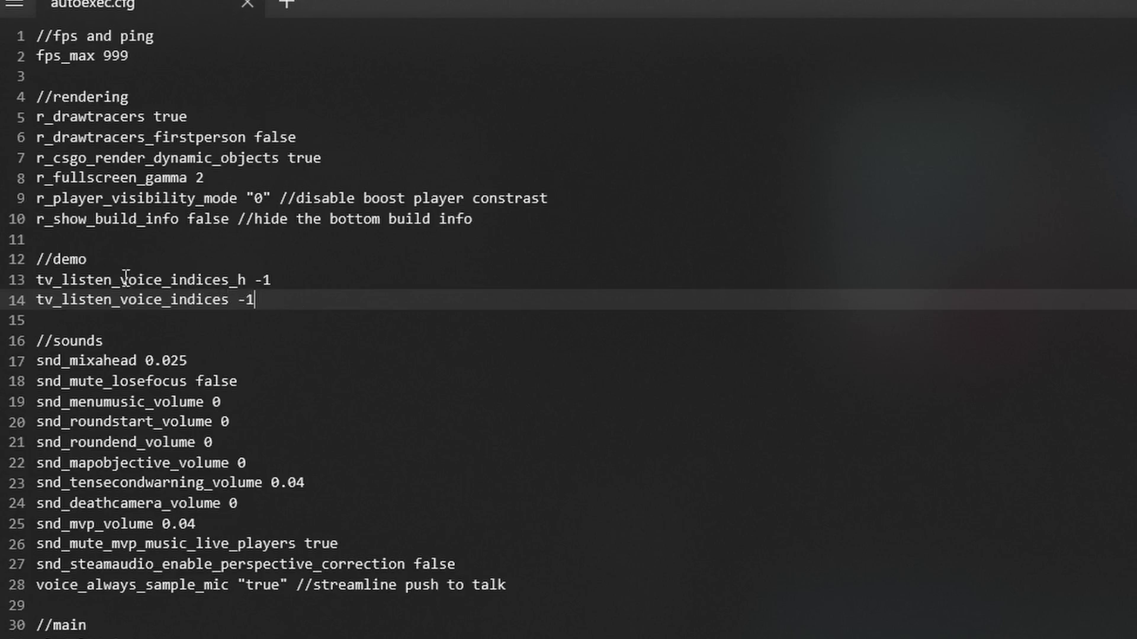
{"action": "left_click_drag", "start_coordinate": [37, 277], "coordinate": [57, 280]}
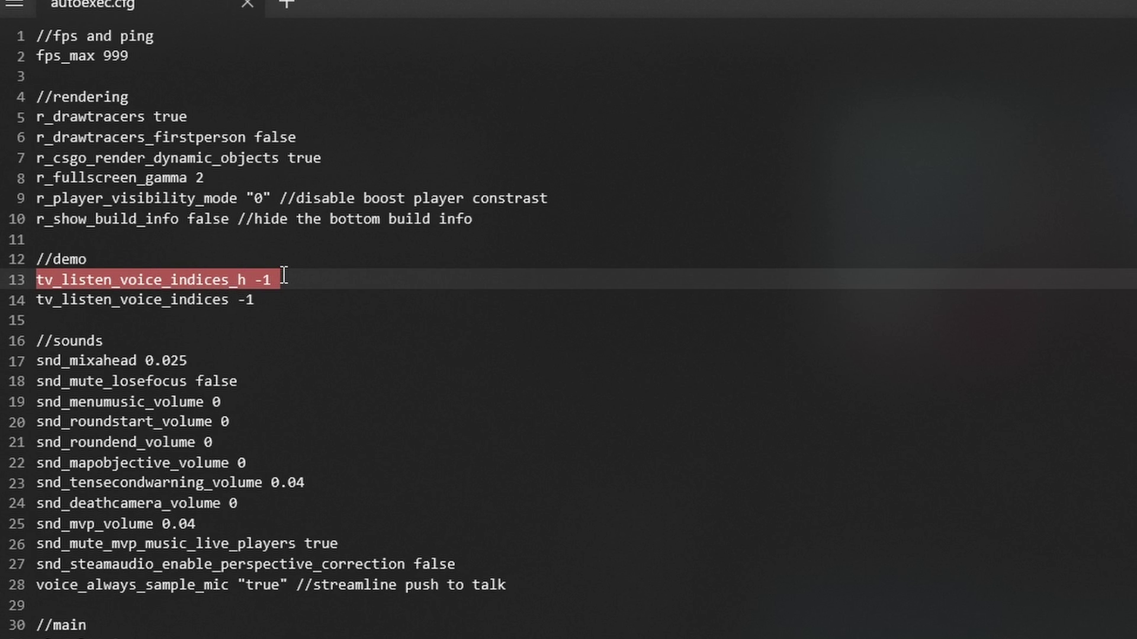
{"action": "left_click", "coordinate": [278, 315]}
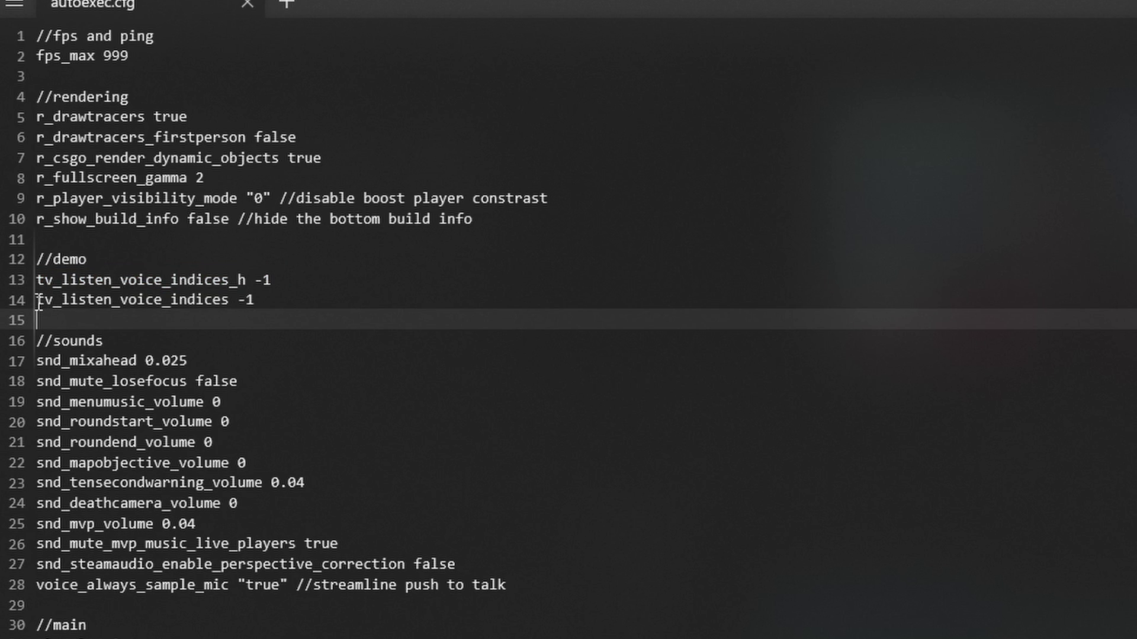
{"action": "left_click_drag", "start_coordinate": [38, 304], "coordinate": [230, 300]}
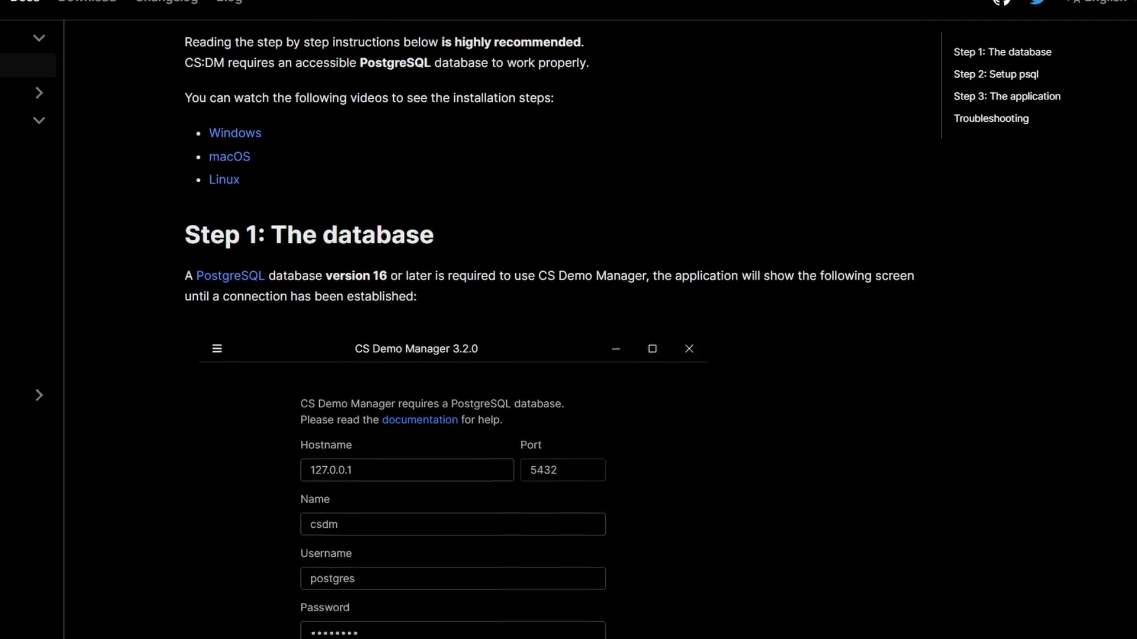
Step: After scrolling the CS:DM docs, download the PostgreSQL 16.2 Windows x86-64 installer from EDB
{"action": "scroll", "coordinate": [414, 331], "scroll_direction": "down", "scroll_amount": 20}
{"action": "scroll", "coordinate": [414, 332], "scroll_direction": "down", "scroll_amount": 15}
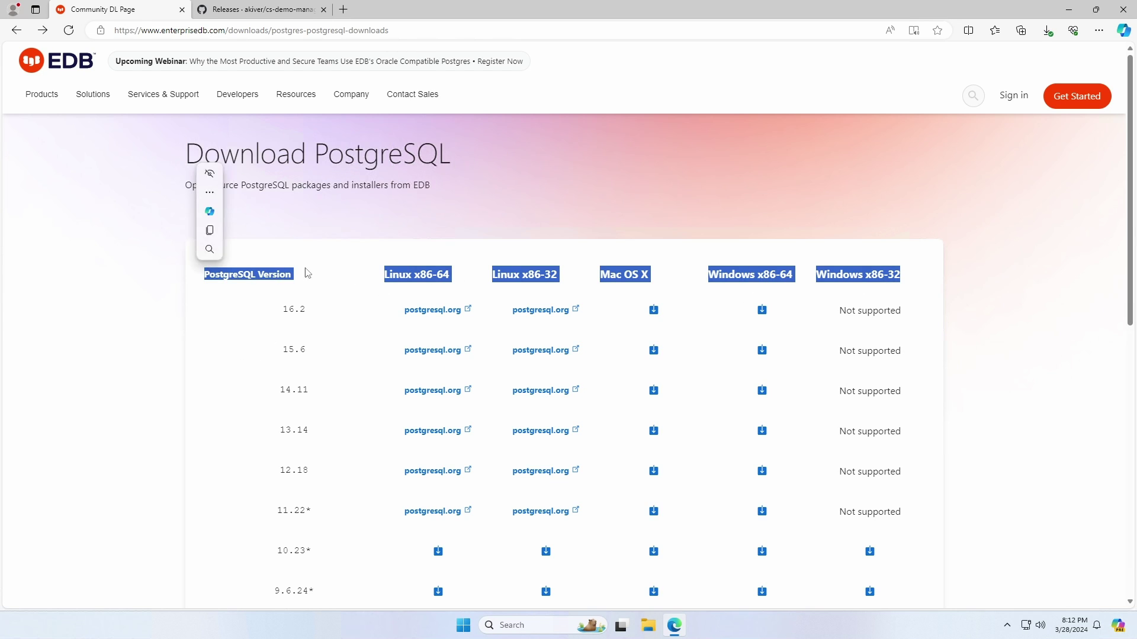
{"action": "left_click", "coordinate": [338, 299]}
{"action": "left_click_drag", "start_coordinate": [305, 309], "coordinate": [244, 307]}
{"action": "left_click", "coordinate": [762, 310]}
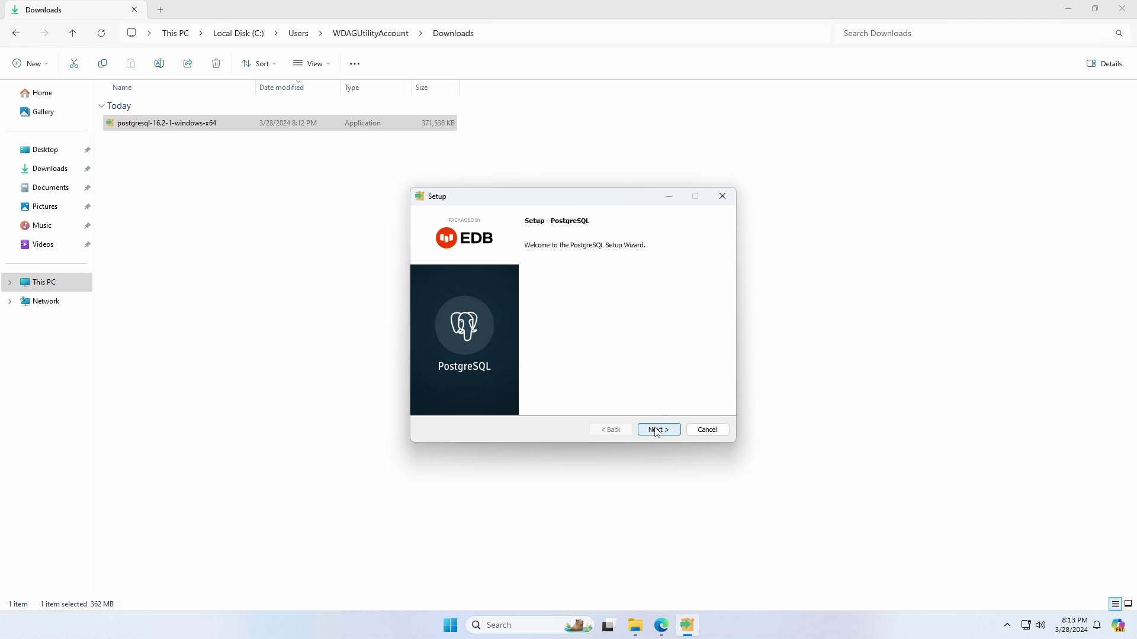
Step: Keep the default install directory and install only Server and Command Line Tools, dropping pgAdmin 4 and Stack Builder
{"action": "left_click", "coordinate": [657, 431]}
{"action": "left_click", "coordinate": [657, 431]}
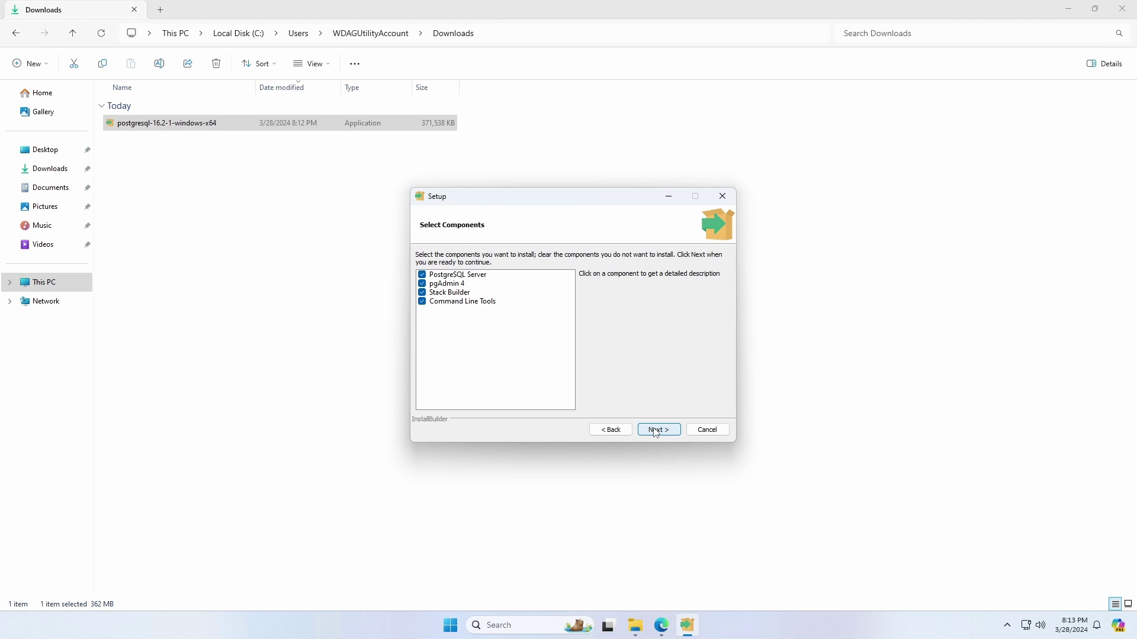
{"action": "left_click", "coordinate": [468, 276]}
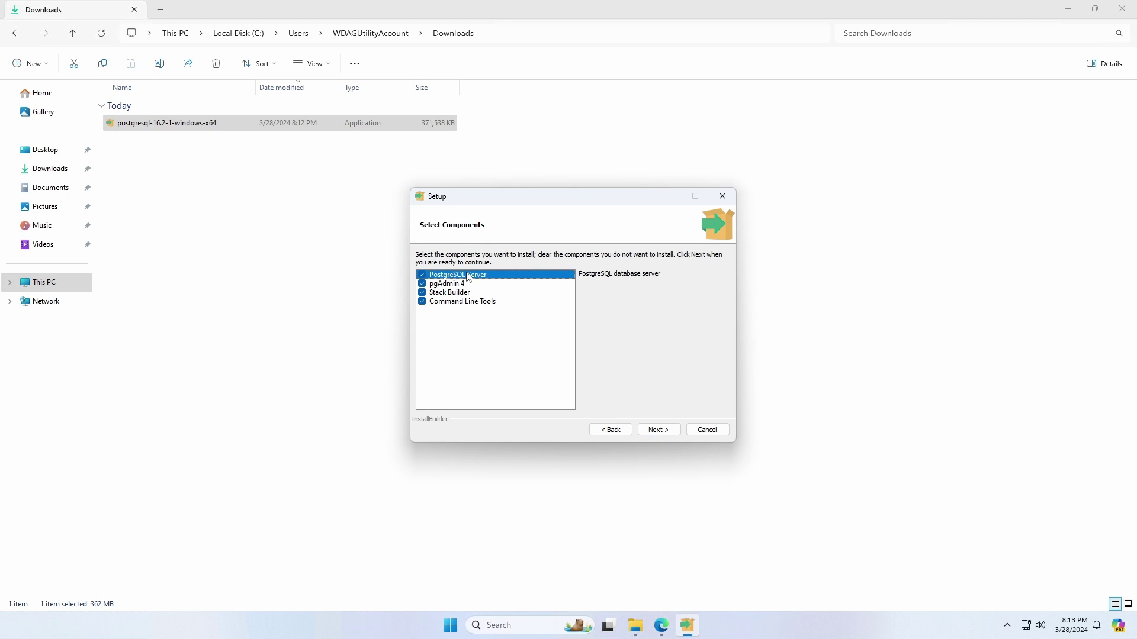
{"action": "left_click", "coordinate": [467, 303]}
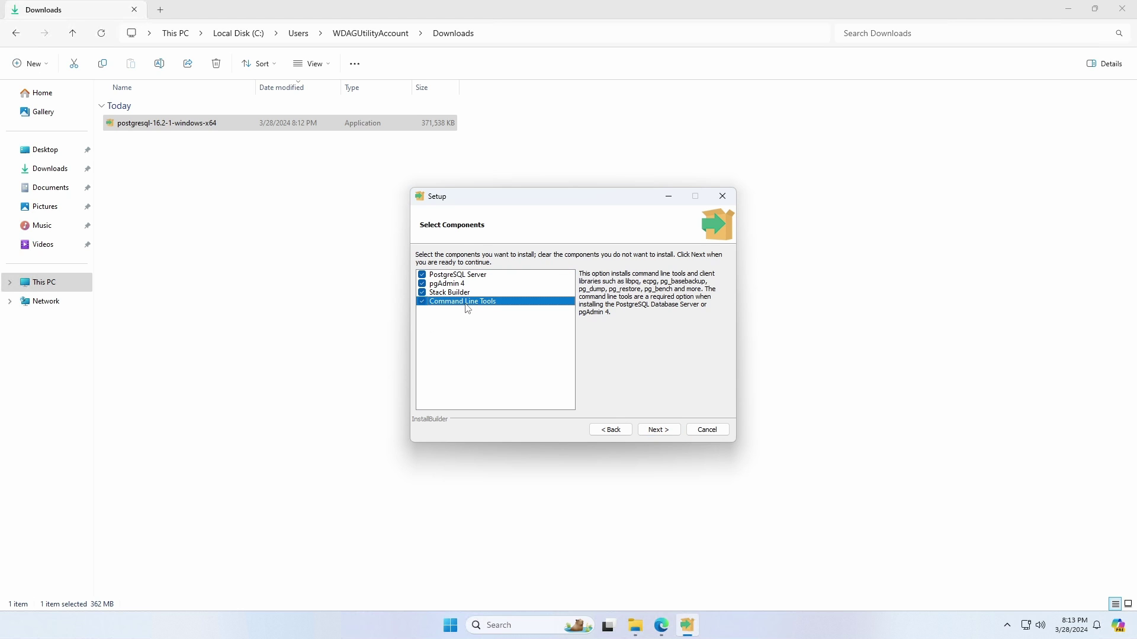
{"action": "left_click", "coordinate": [422, 283]}
{"action": "left_click", "coordinate": [422, 292]}
{"action": "left_click", "coordinate": [658, 430]}
Step: Keep the default data directory, set the superuser password, keep port 5432 and default locale
{"action": "left_click", "coordinate": [669, 432]}
{"action": "type", "text": "1234567"}
{"action": "key", "text": "Tab"}
{"action": "type", "text": "1234567"}
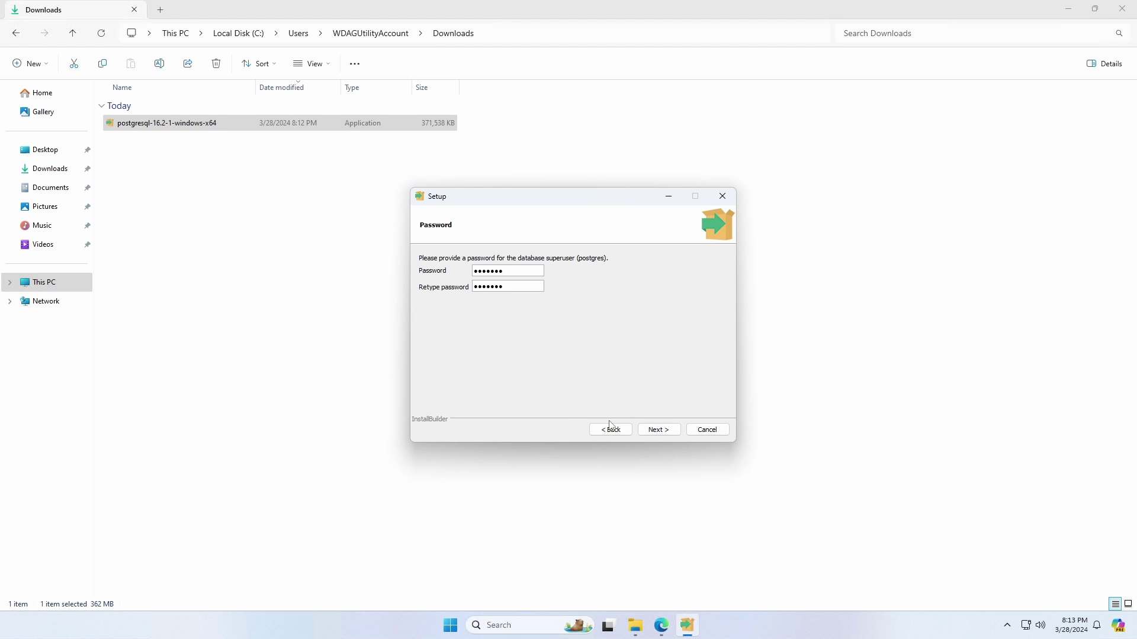
{"action": "left_click", "coordinate": [662, 432]}
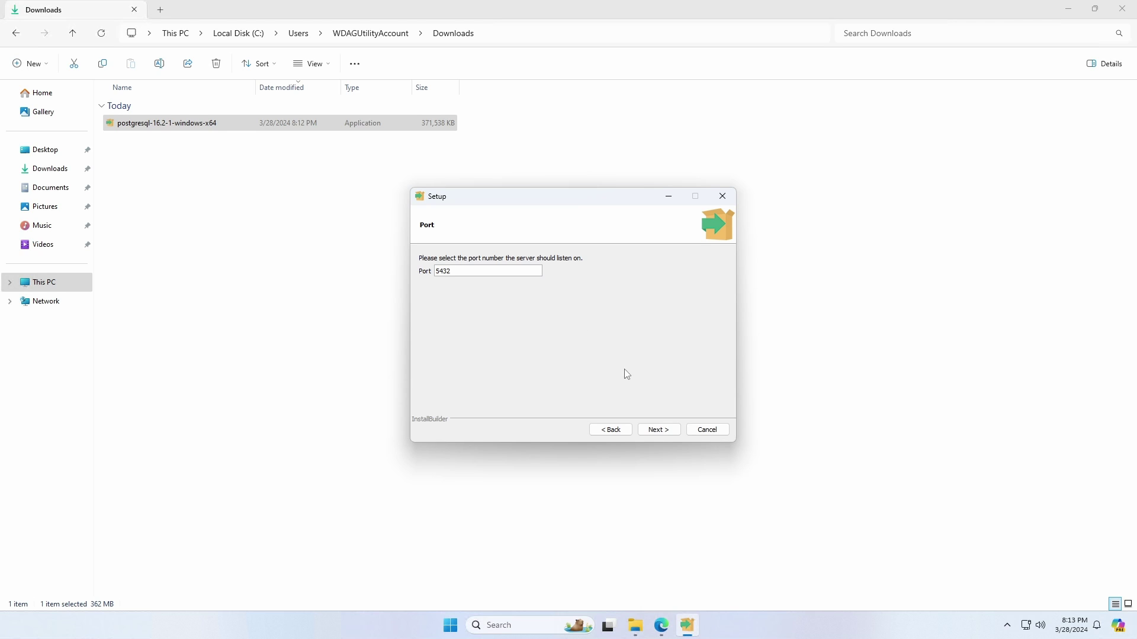
{"action": "left_click", "coordinate": [658, 429]}
{"action": "left_click", "coordinate": [656, 430]}
{"action": "left_click", "coordinate": [659, 430]}
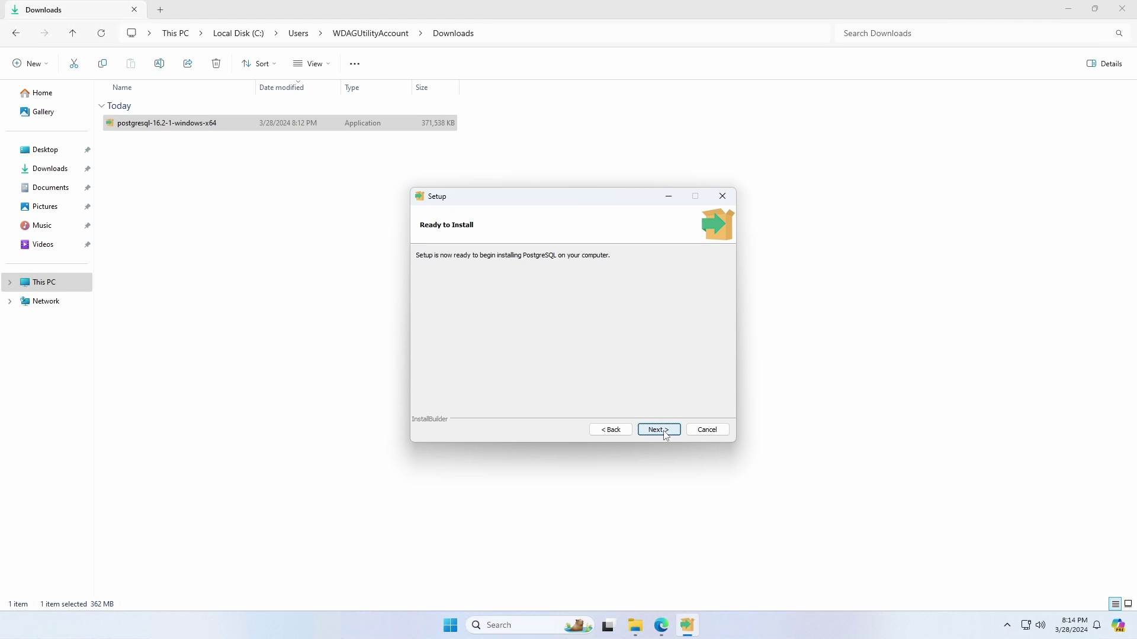